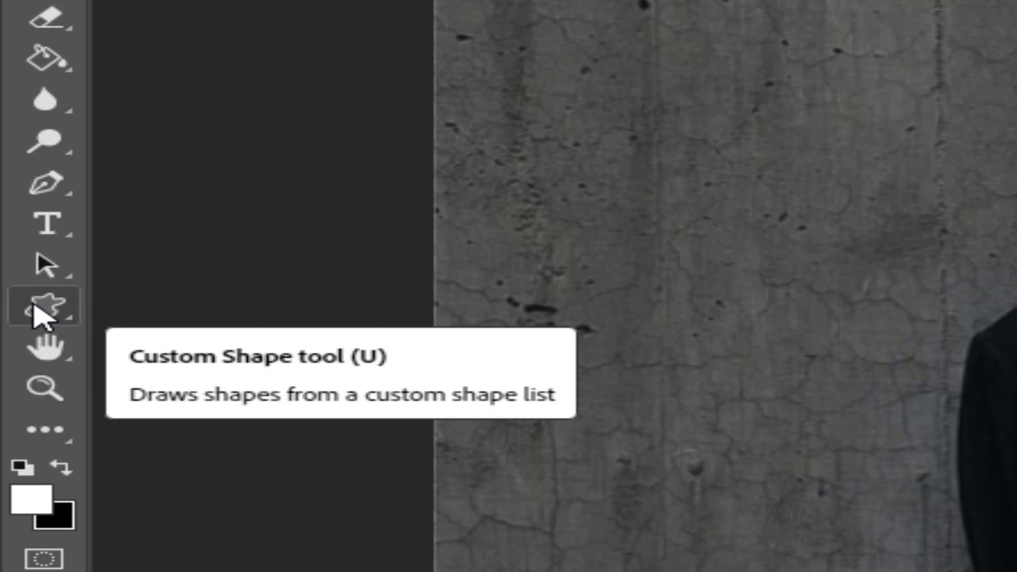
Draw a circle about 646 px in diameter with the Ellipse tool on the wall beside the woman's head
click(33, 307)
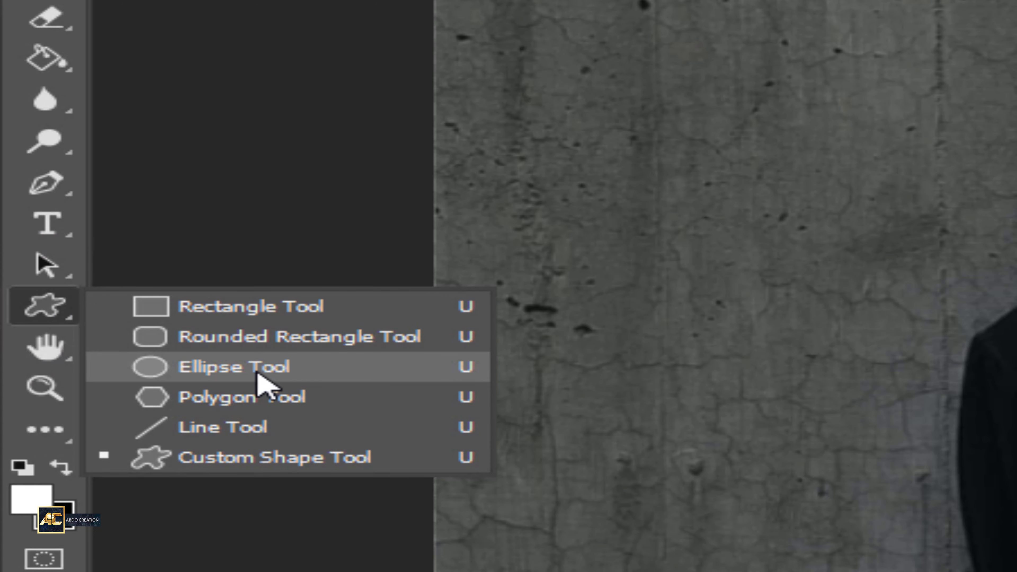
click(236, 370)
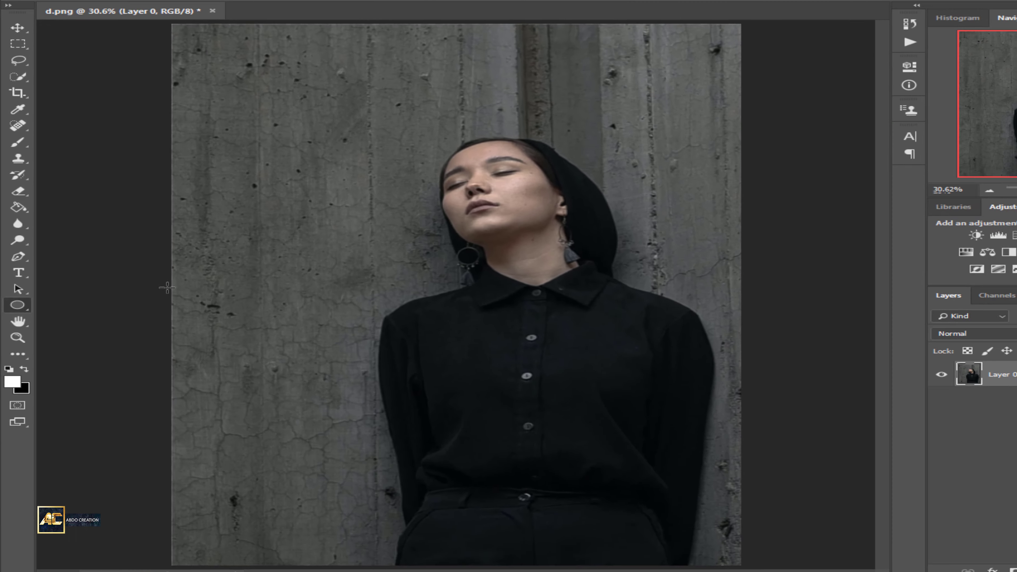
scroll(216, 149, up, 5)
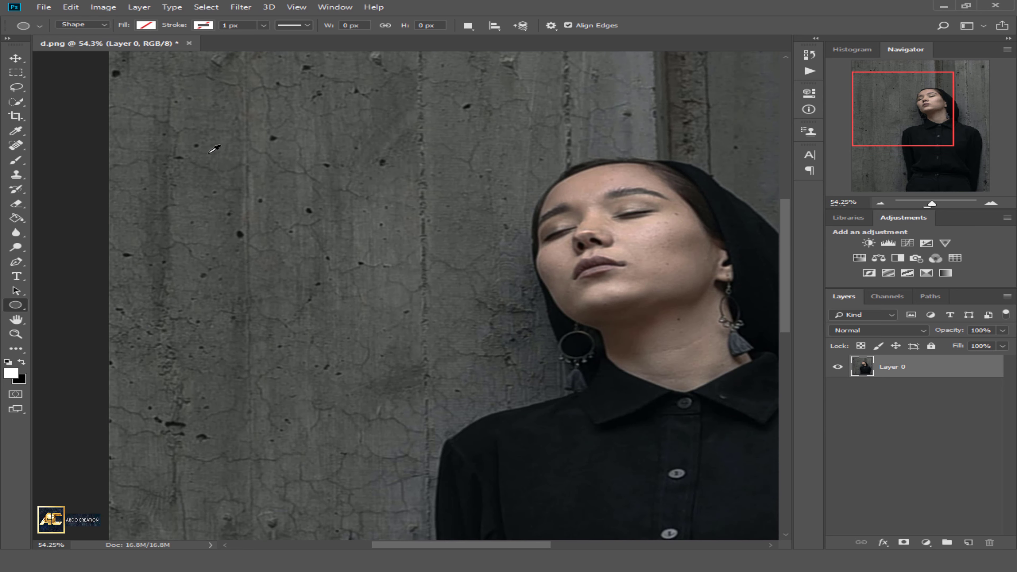
scroll(275, 206, up, 4)
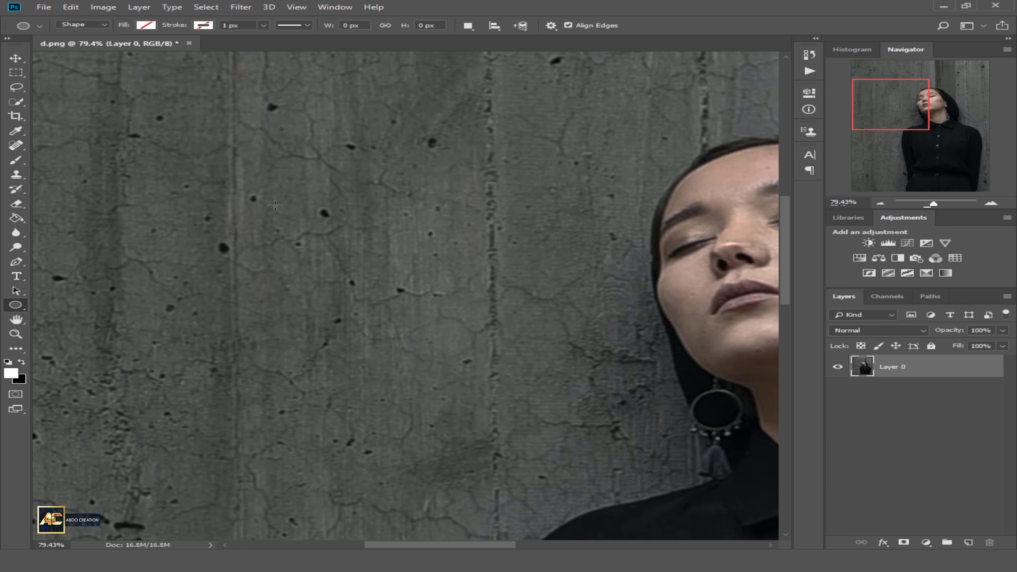
scroll(276, 206, down, 2)
drag(317, 220, 487, 353)
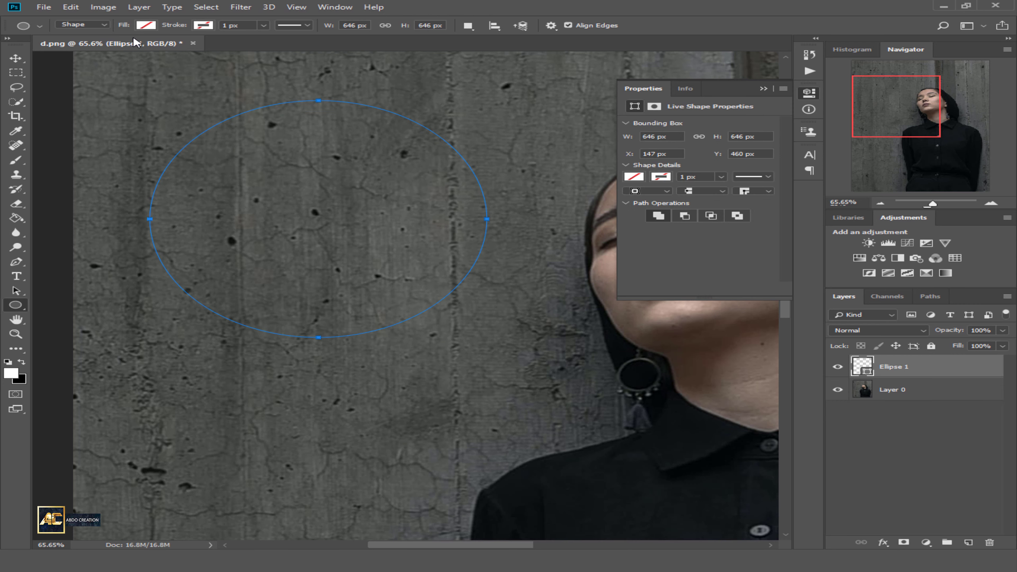
Give the circle a white stroke 5.07 px wide
click(146, 25)
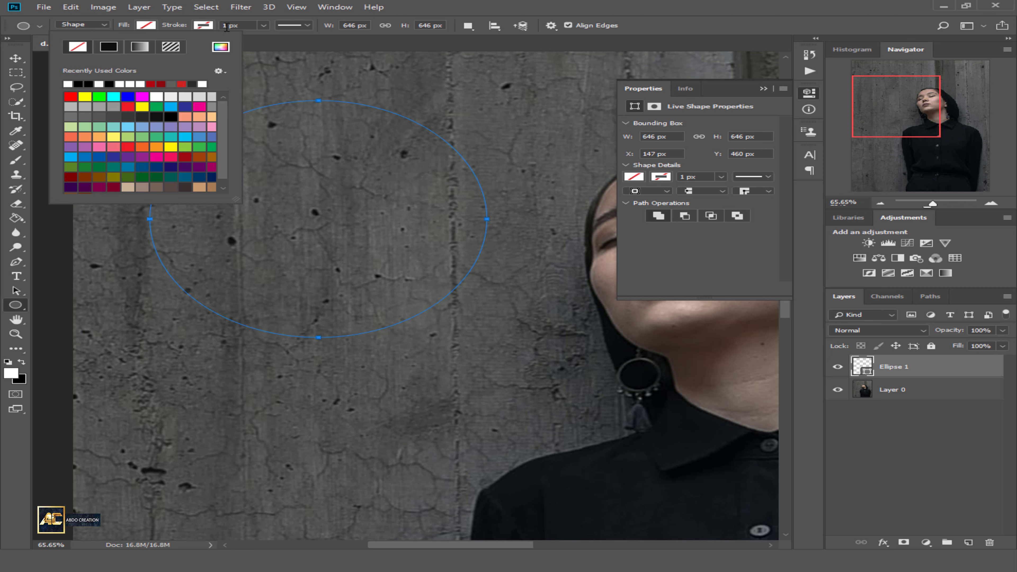
click(263, 26)
drag(266, 40, 269, 40)
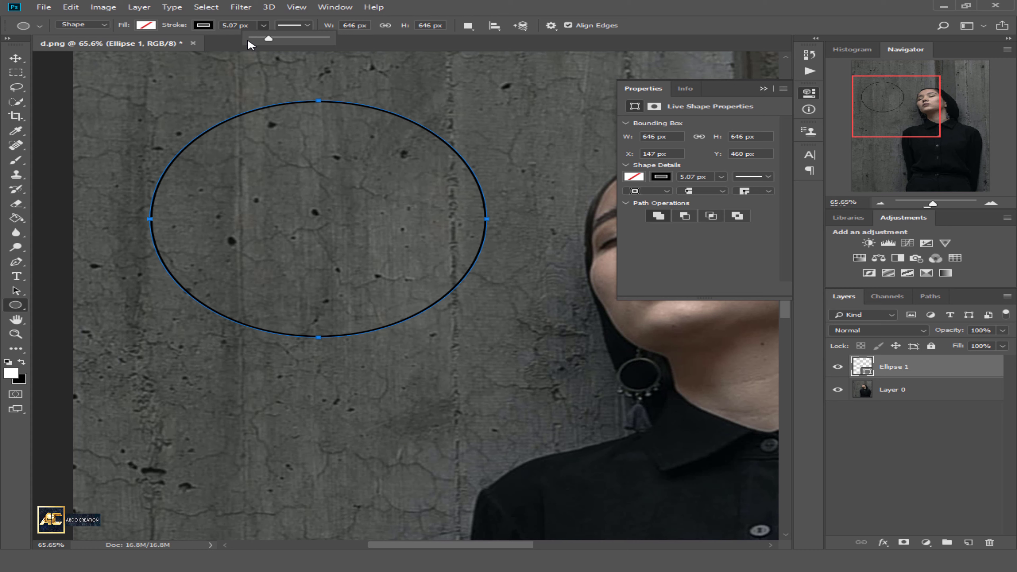
click(246, 26)
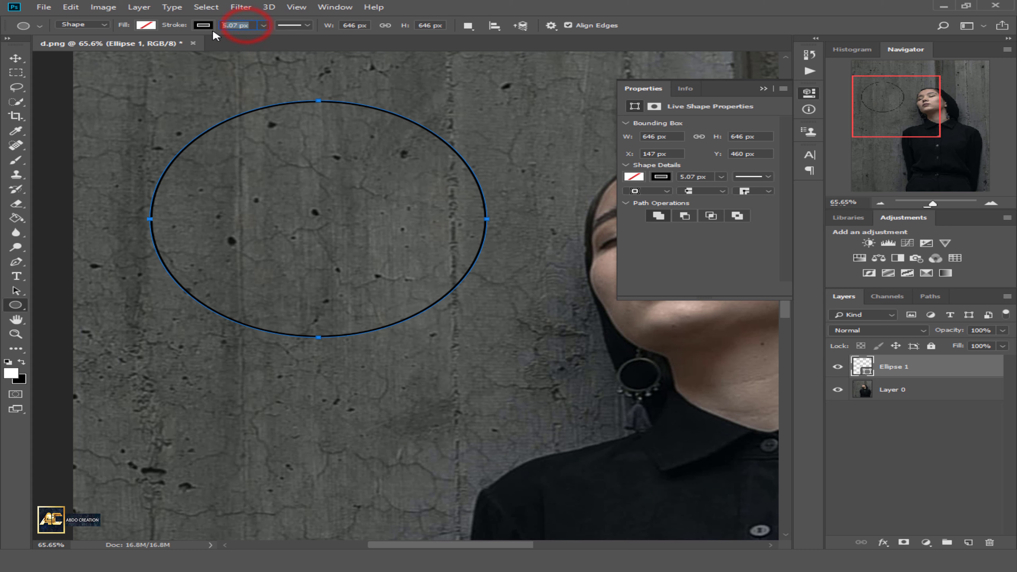
text(4)
click(204, 26)
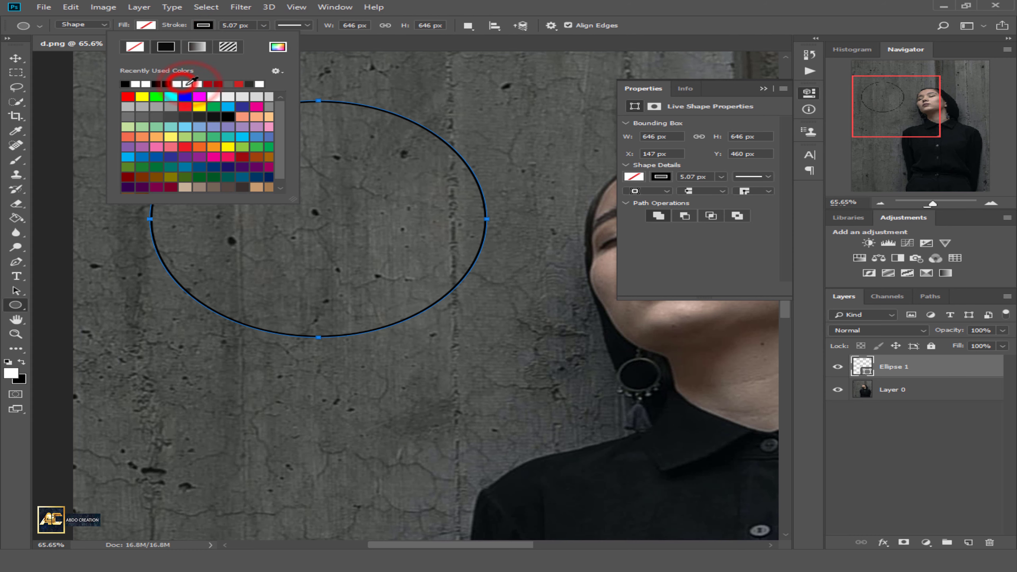
click(187, 84)
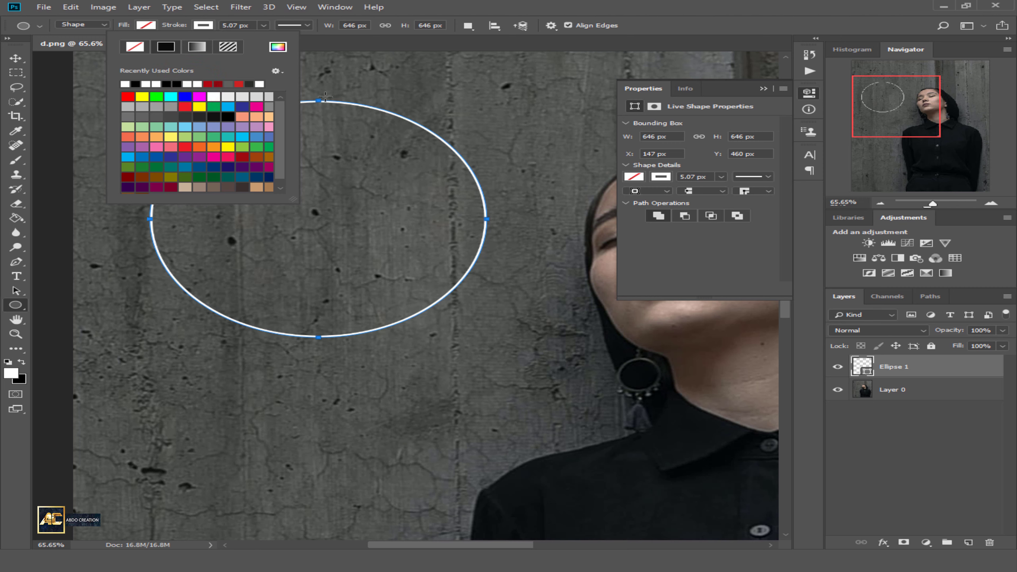
click(317, 101)
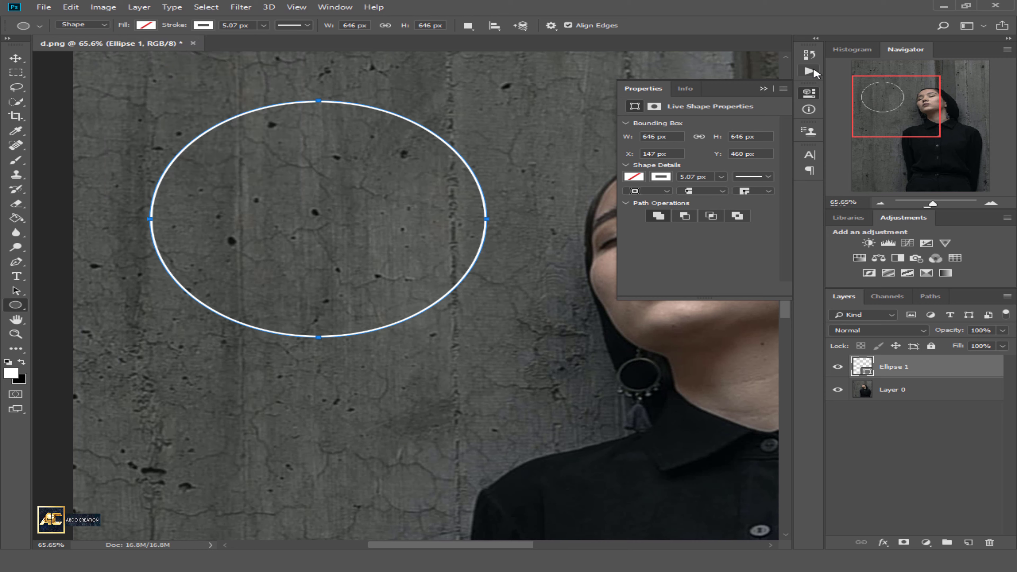
click(764, 89)
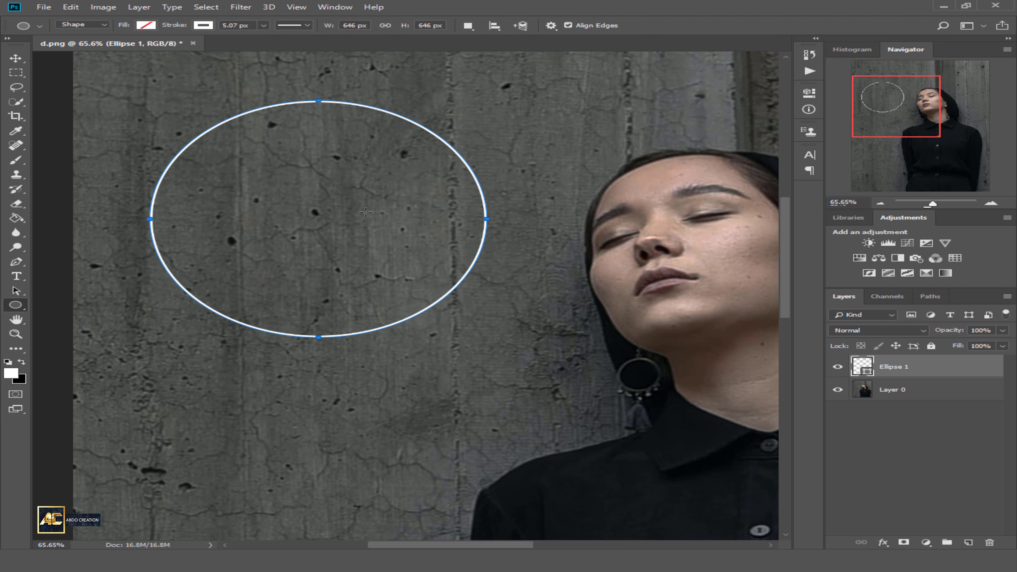
Transform the circle into a halo above the woman's head, flattening its height to about 21.67%
key(ctrl+t)
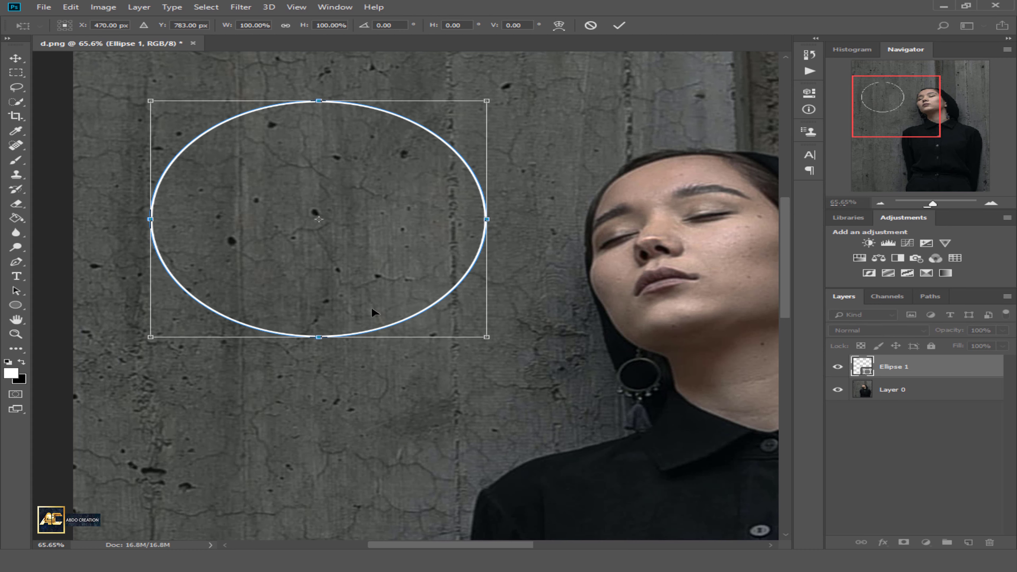
alt+scroll(416, 255, down, 3)
click(399, 240)
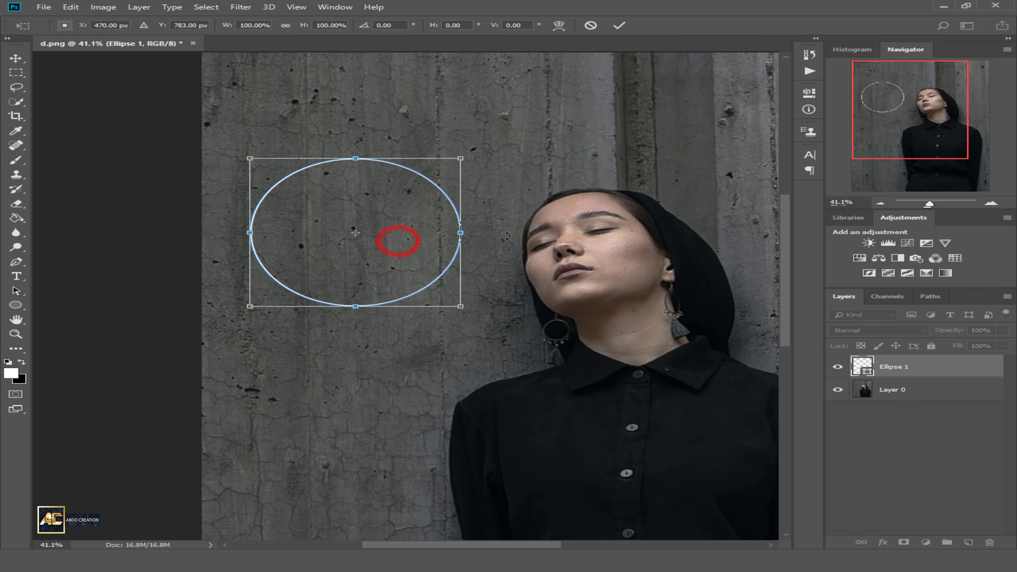
drag(428, 242, 652, 209)
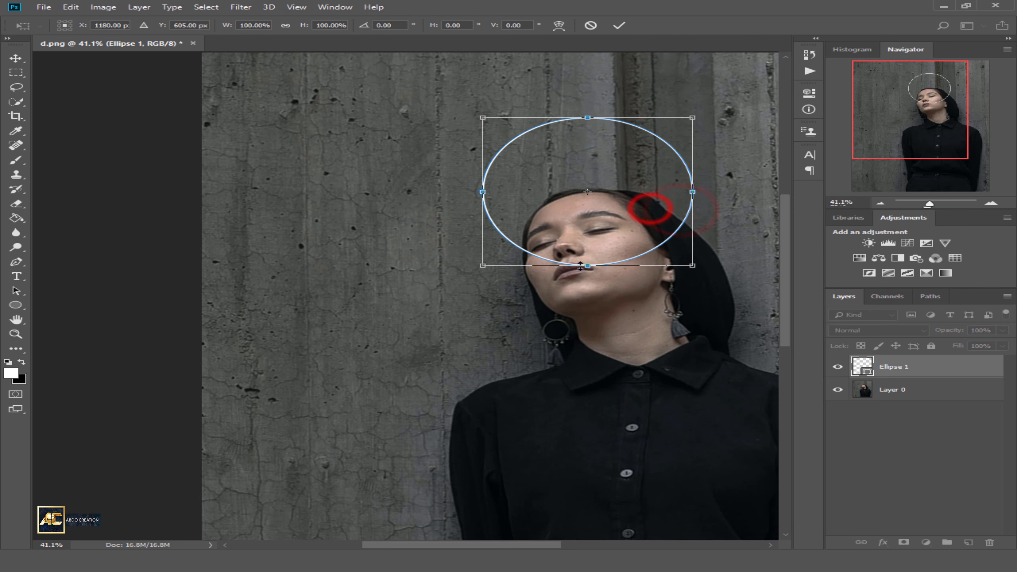
drag(588, 266, 597, 207)
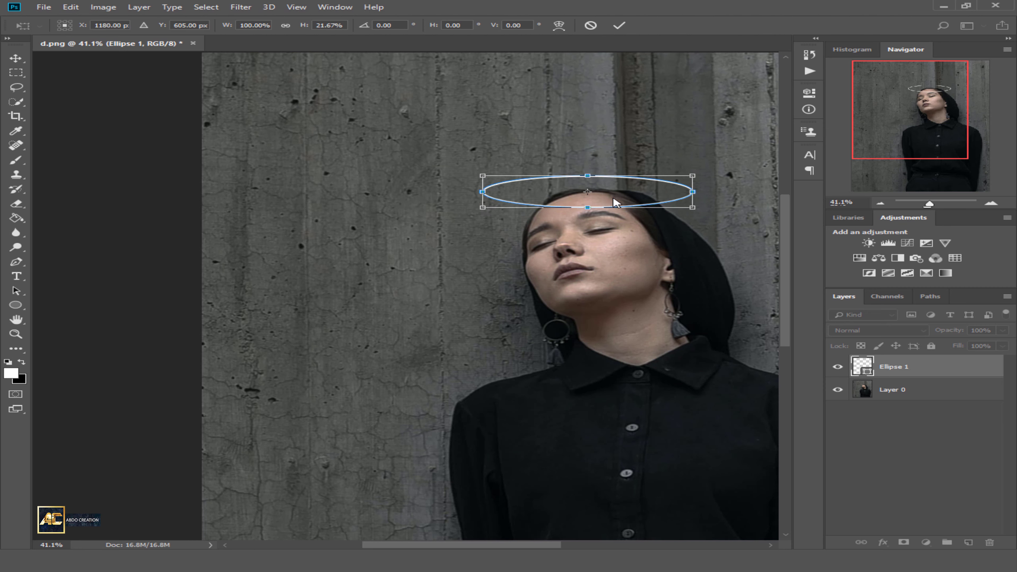
click(621, 193)
drag(655, 193, 626, 176)
scroll(651, 165, up, 4)
key(Return)
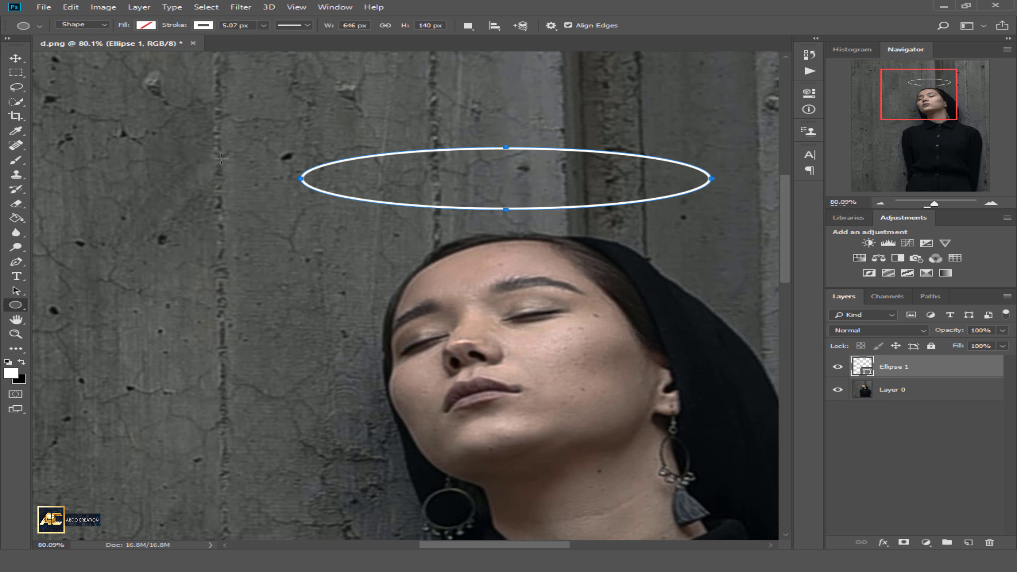
Add a red Outer Glow layer style to the Ellipse 1 layer
key(v)
scroll(222, 154, down, 7)
scroll(433, 169, up, 6)
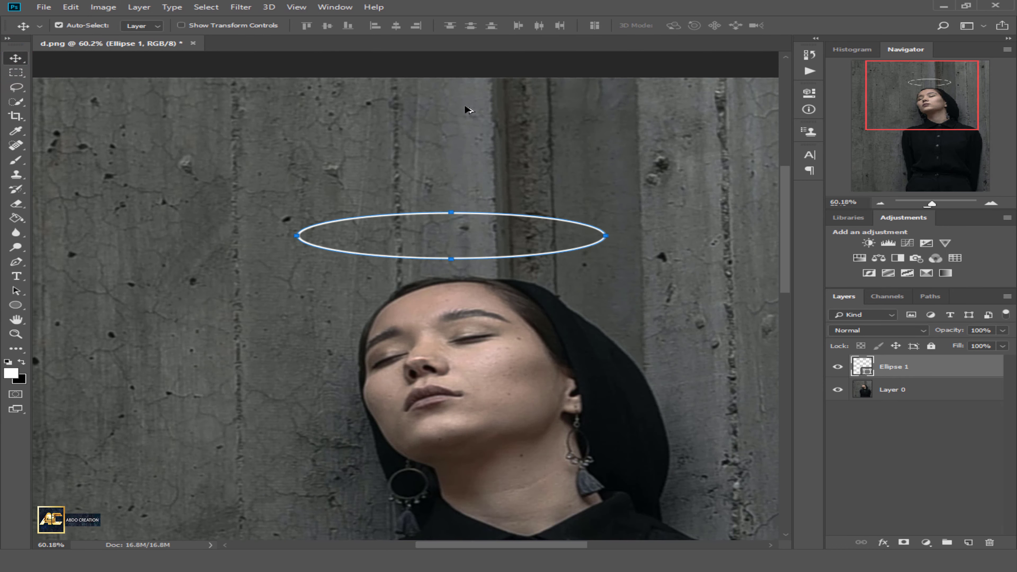
drag(500, 273, 502, 276)
scroll(493, 268, down, 6)
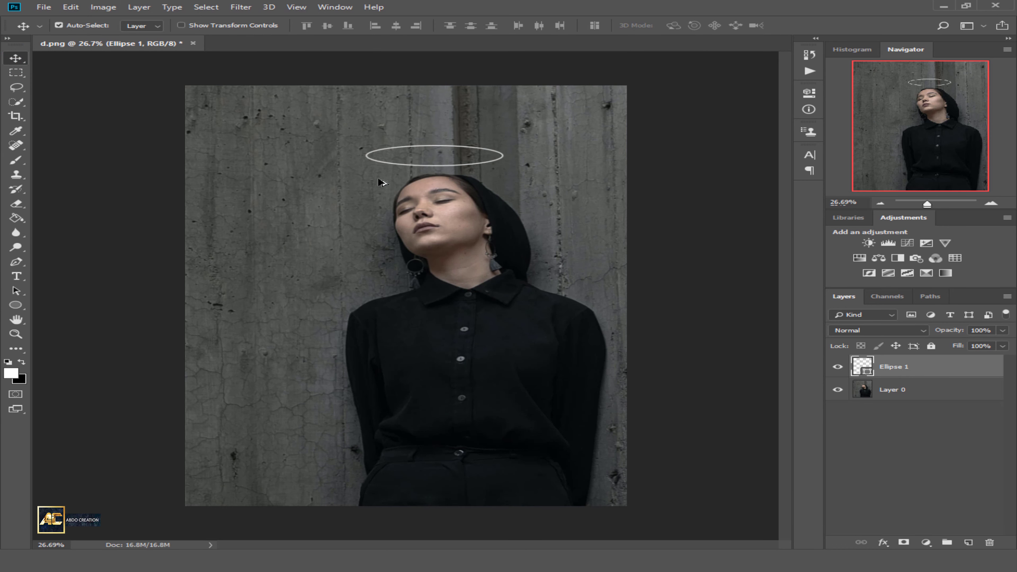
scroll(411, 95, up, 7)
scroll(411, 95, up, 2)
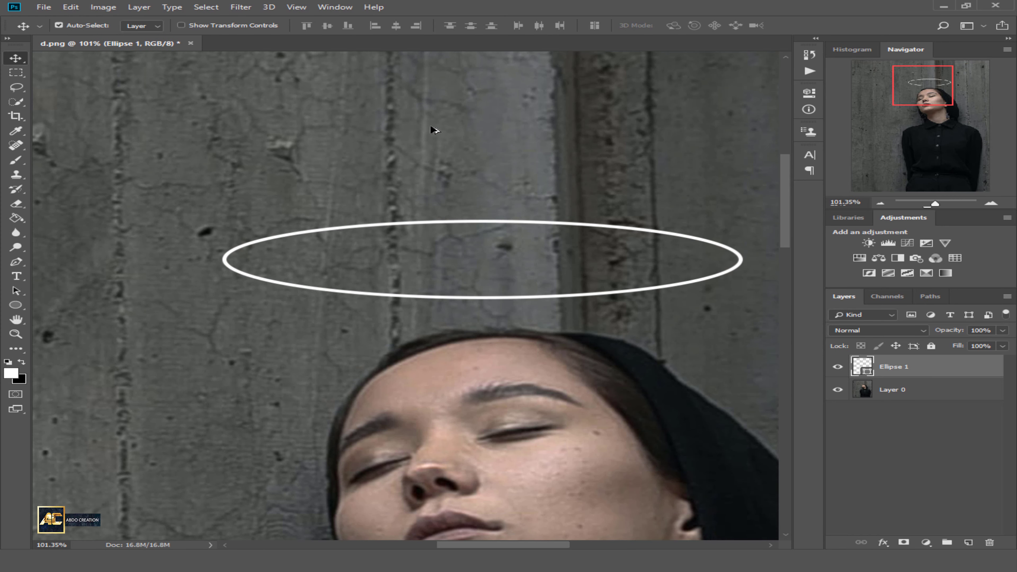
right_click(933, 371)
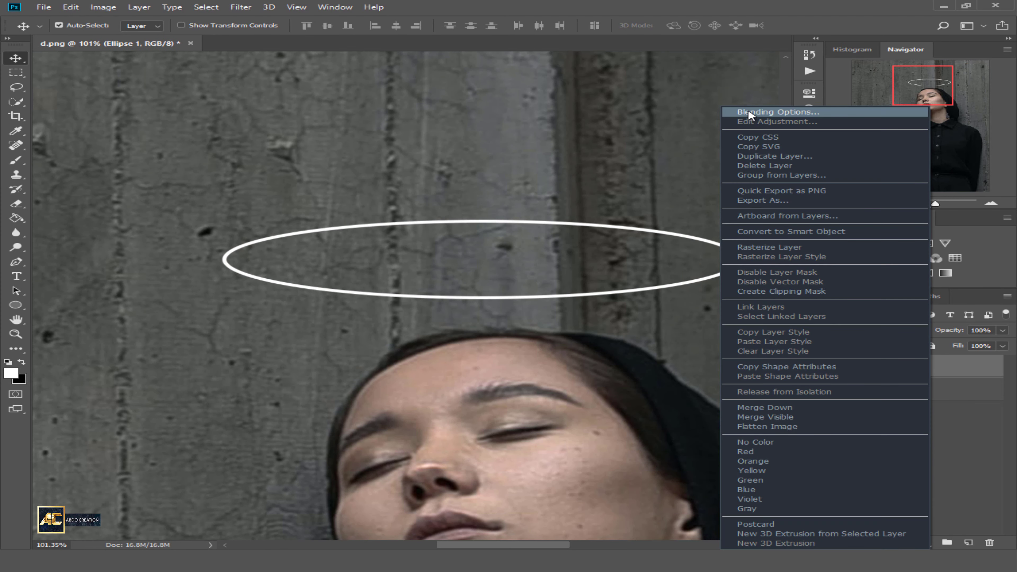
click(753, 119)
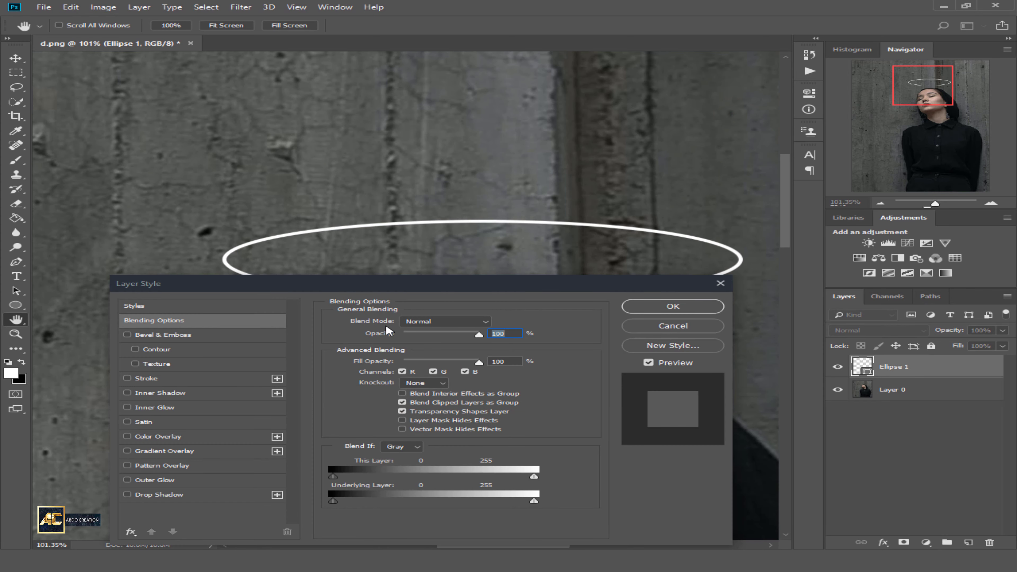
drag(366, 287, 479, 316)
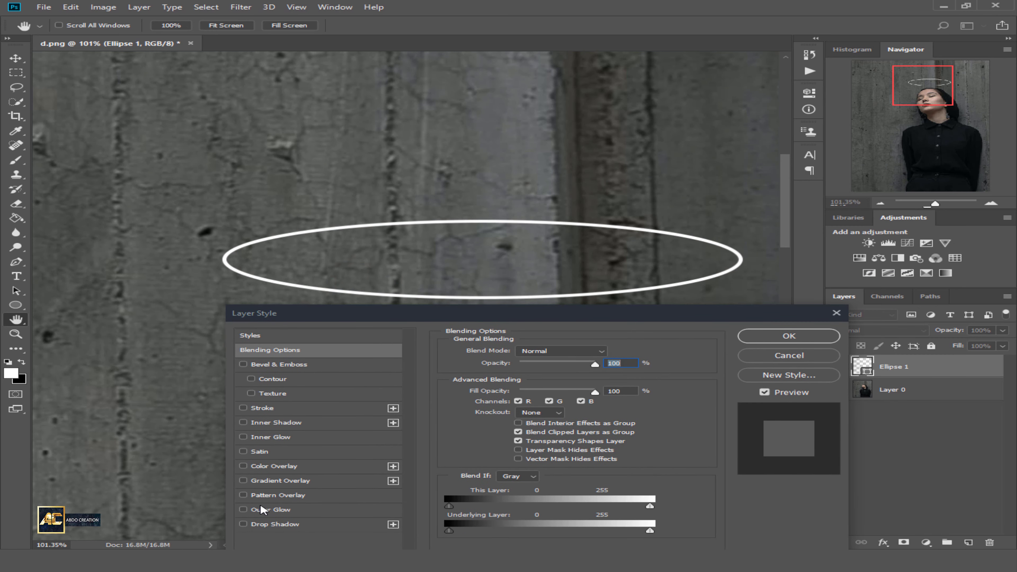
click(271, 511)
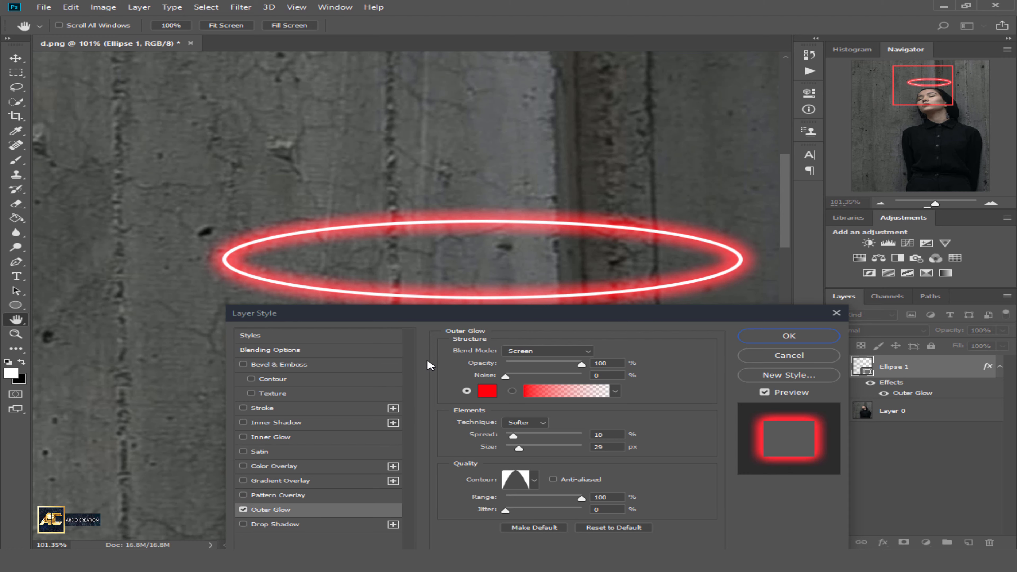
Set the outer glow's spread to 0%, size to 10 px and range to 73%, and apply the layer style
drag(463, 314, 425, 320)
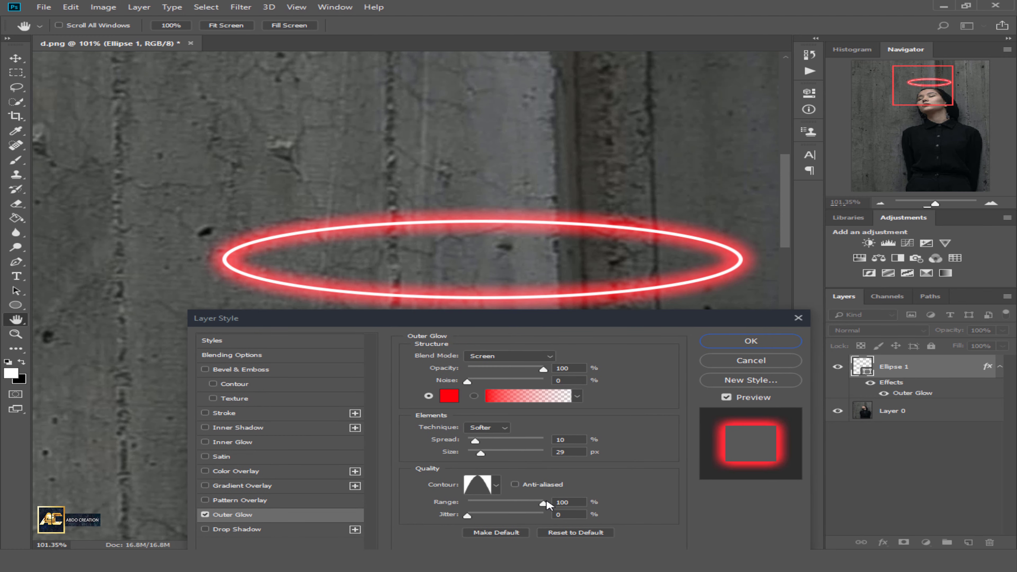
drag(544, 502, 523, 500)
mouse_move(475, 440)
mouse_down()
mouse_move(490, 435)
mouse_move(452, 430)
mouse_move(475, 450)
mouse_up()
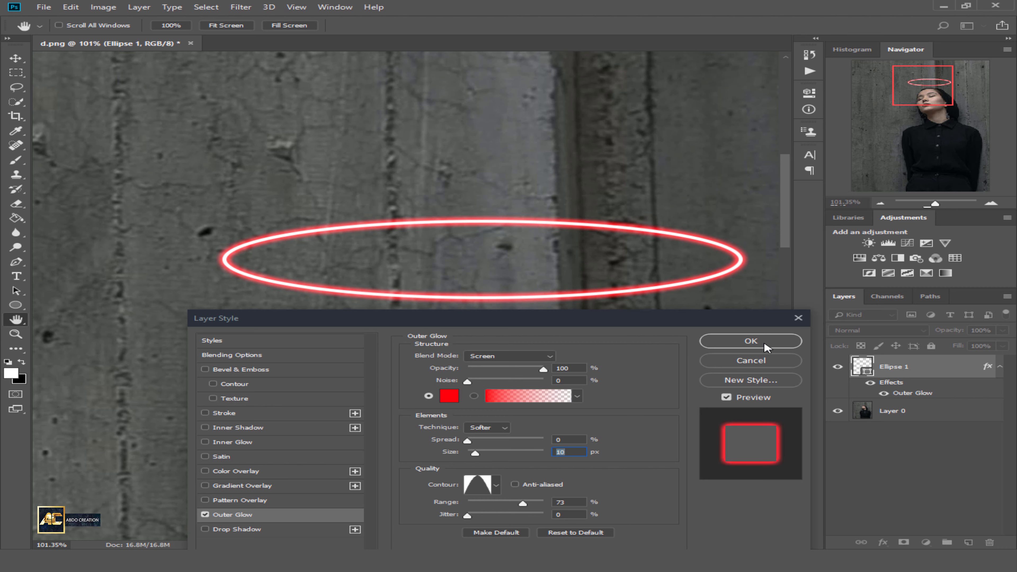
drag(477, 457, 475, 456)
click(305, 413)
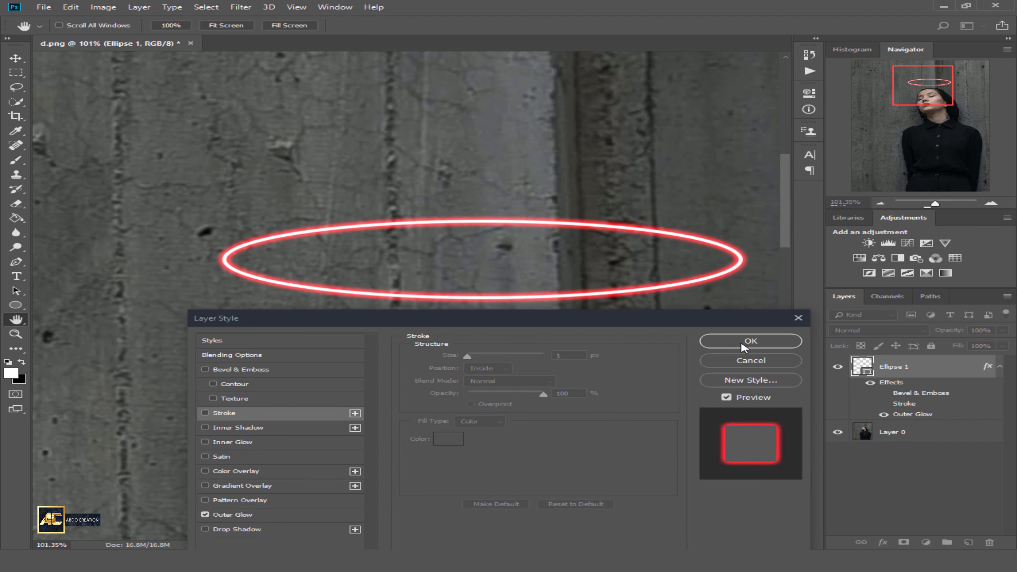
click(742, 346)
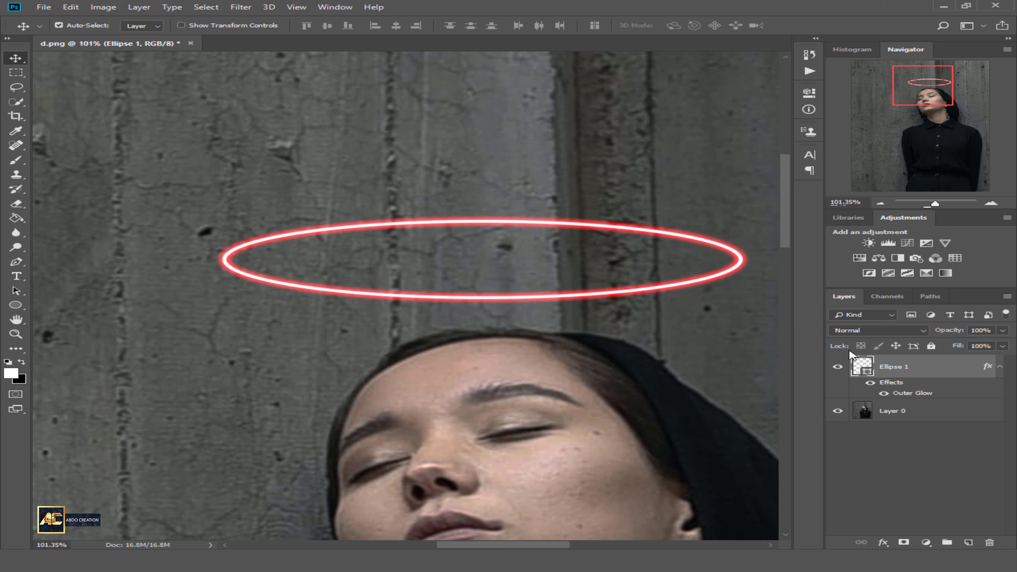
Duplicate the Layer 0 photo layer and hide the original
click(839, 367)
click(840, 366)
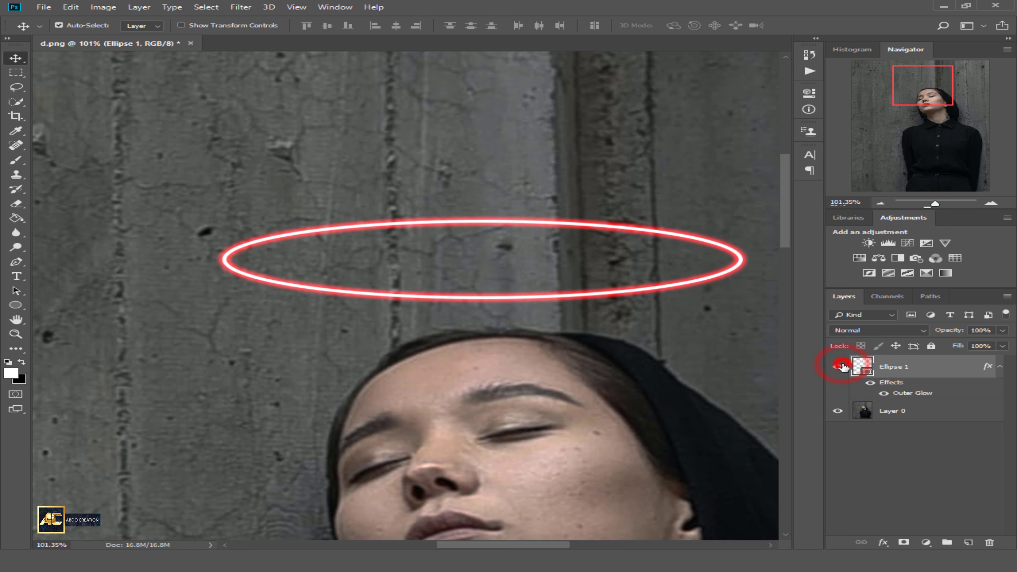
click(892, 410)
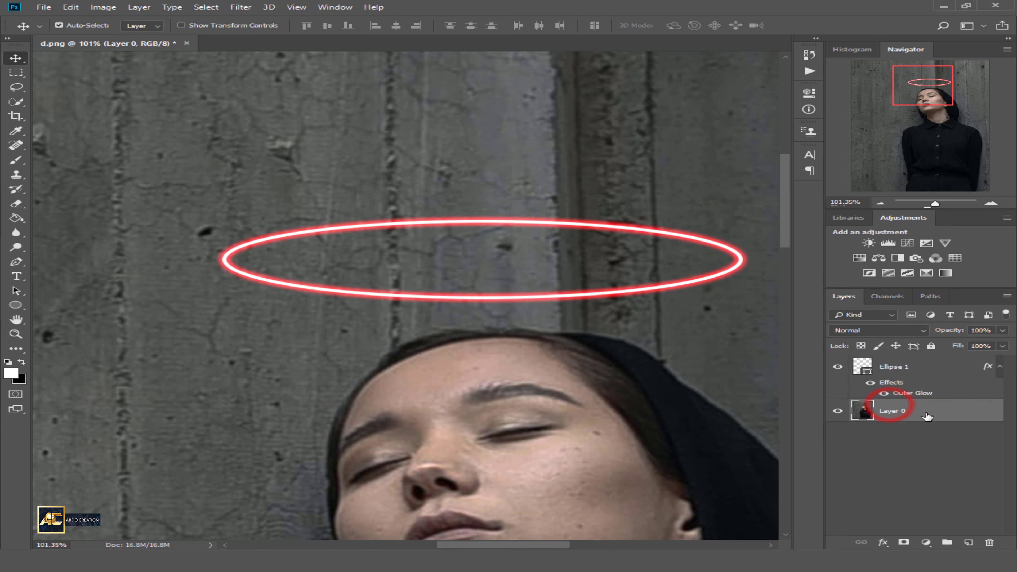
drag(927, 417, 969, 541)
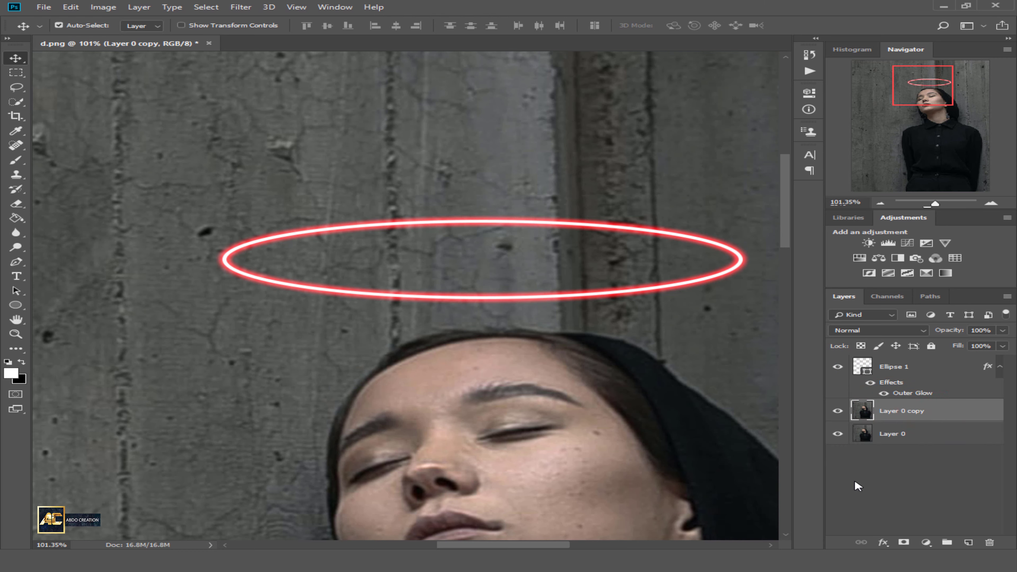
click(838, 435)
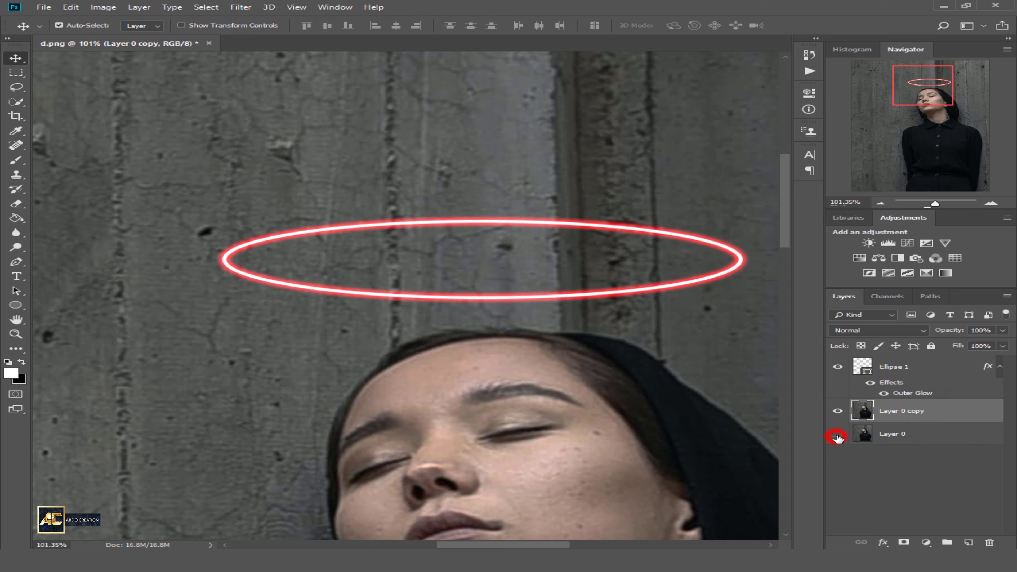
Duplicate the Ellipse 1 layer and rasterize the copy
click(884, 367)
drag(927, 369, 976, 542)
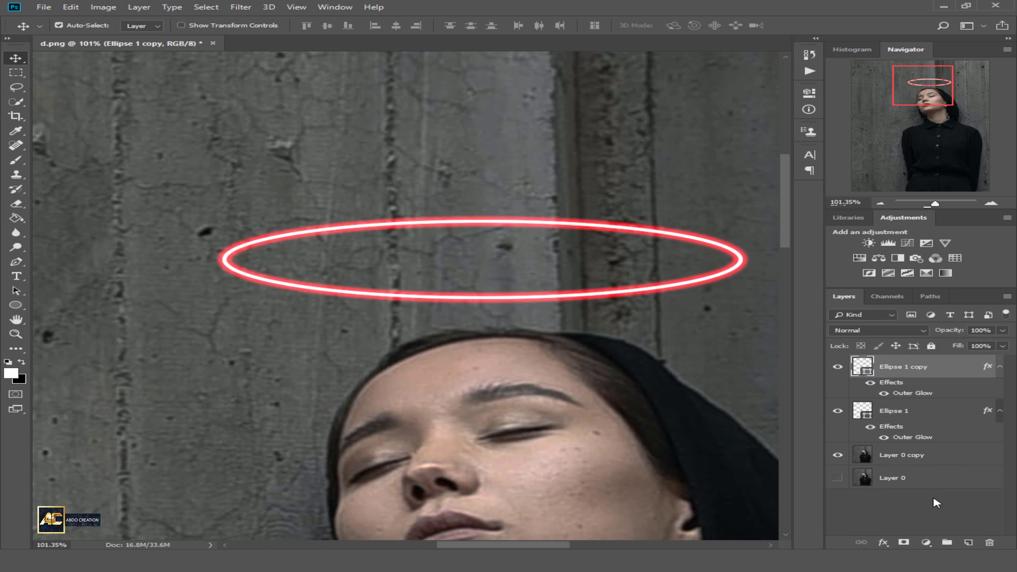
right_click(934, 371)
click(771, 247)
Apply a Gaussian Blur with a 5-pixel radius to the Ellipse 1 copy layer
click(241, 7)
mouse_move(363, 129)
click(459, 176)
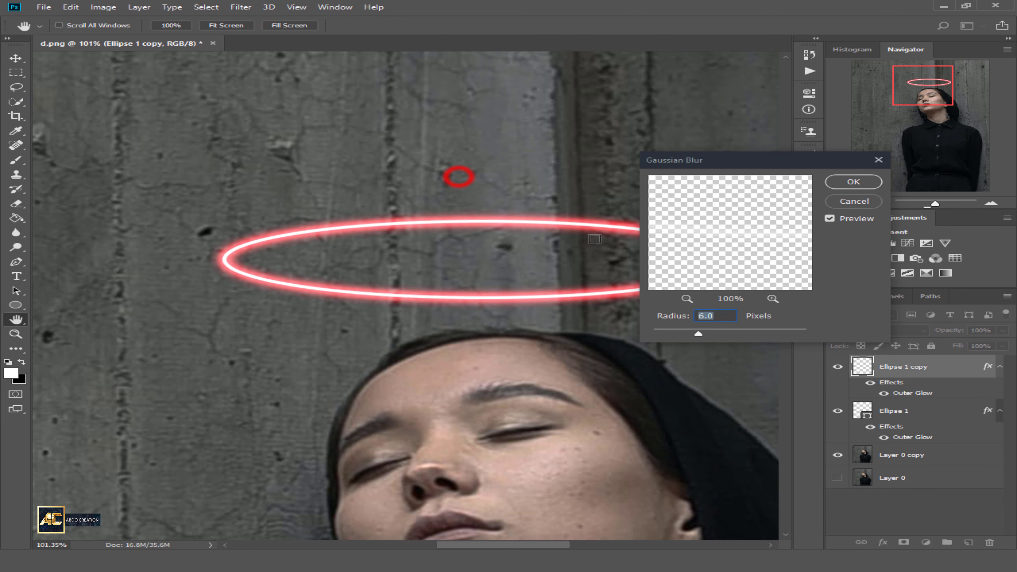
text(5)
click(854, 183)
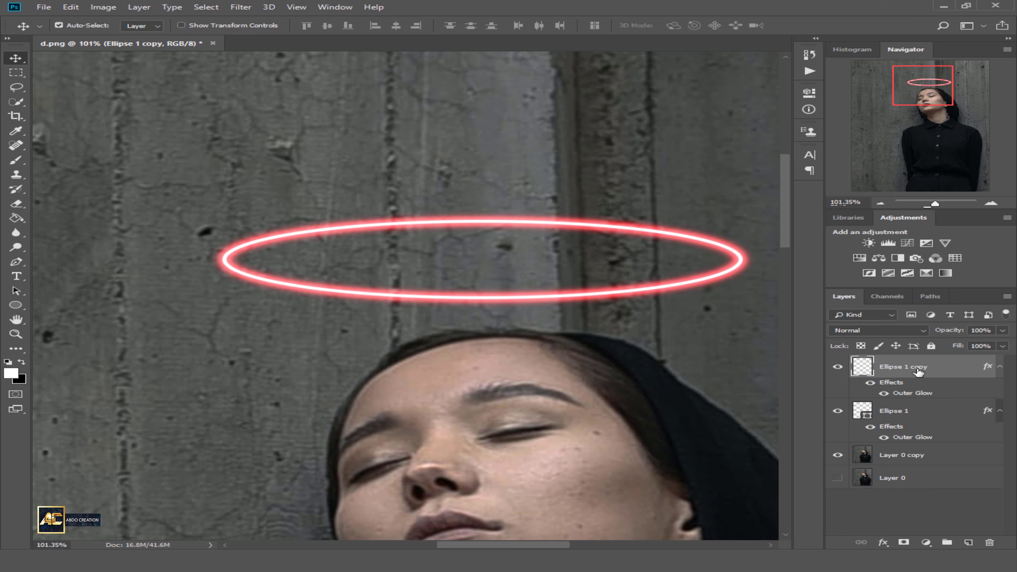
Duplicate the Ellipse 1 copy layer and apply a Gaussian Blur with a 150-pixel radius to the new copy
drag(920, 370, 969, 542)
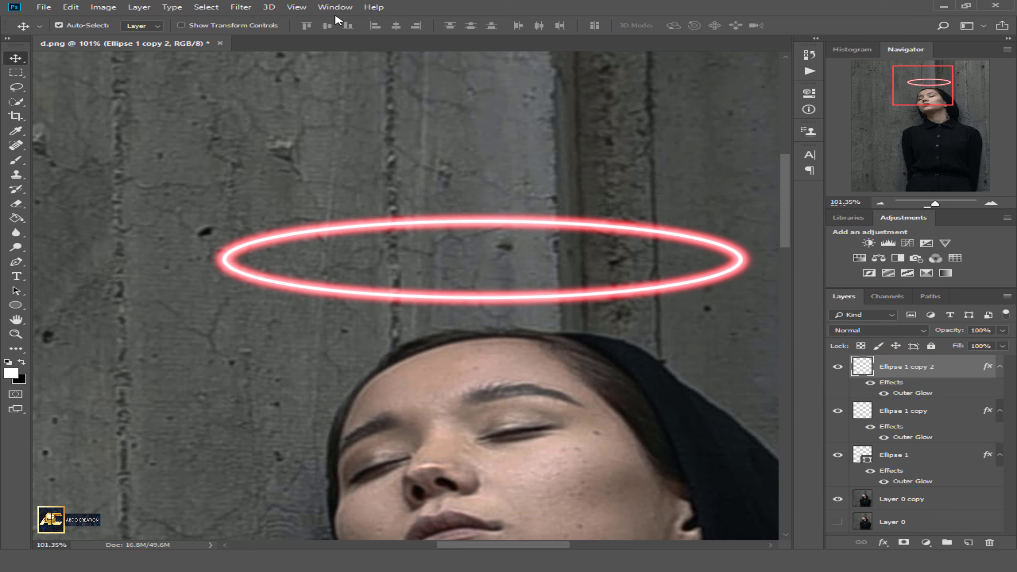
click(241, 7)
mouse_move(400, 137)
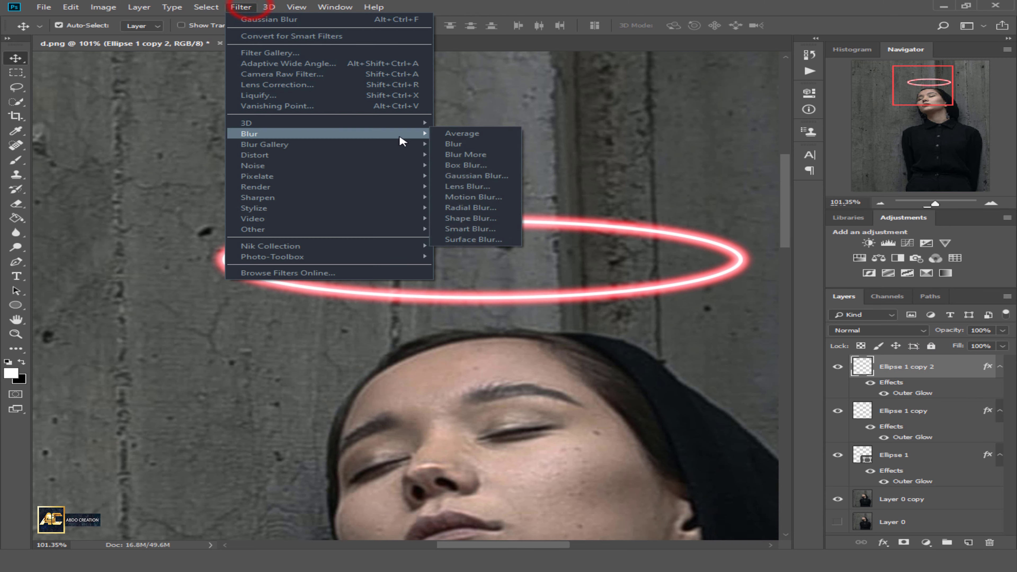
click(469, 177)
drag(718, 331, 727, 333)
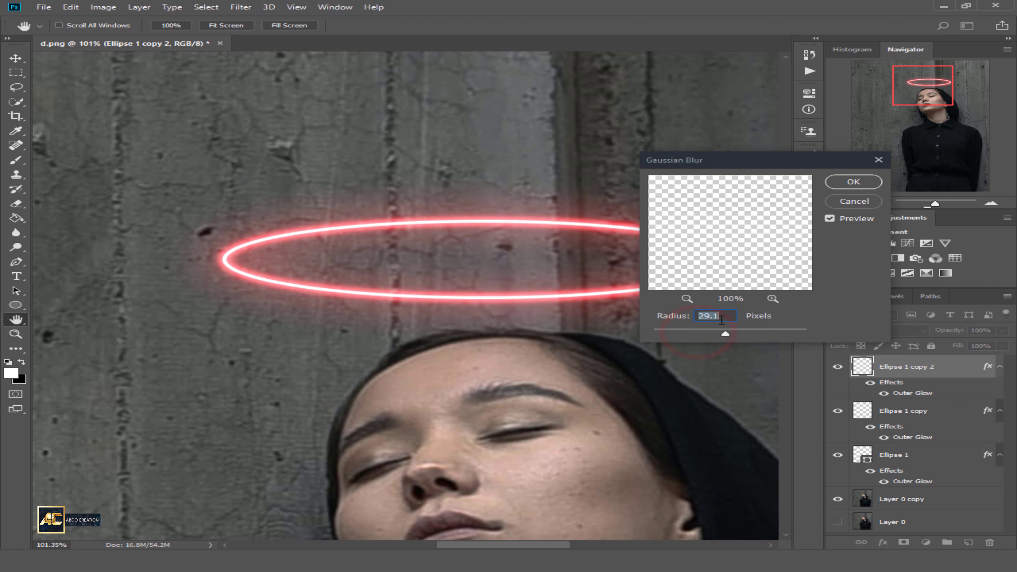
text(150)
click(853, 182)
key(v)
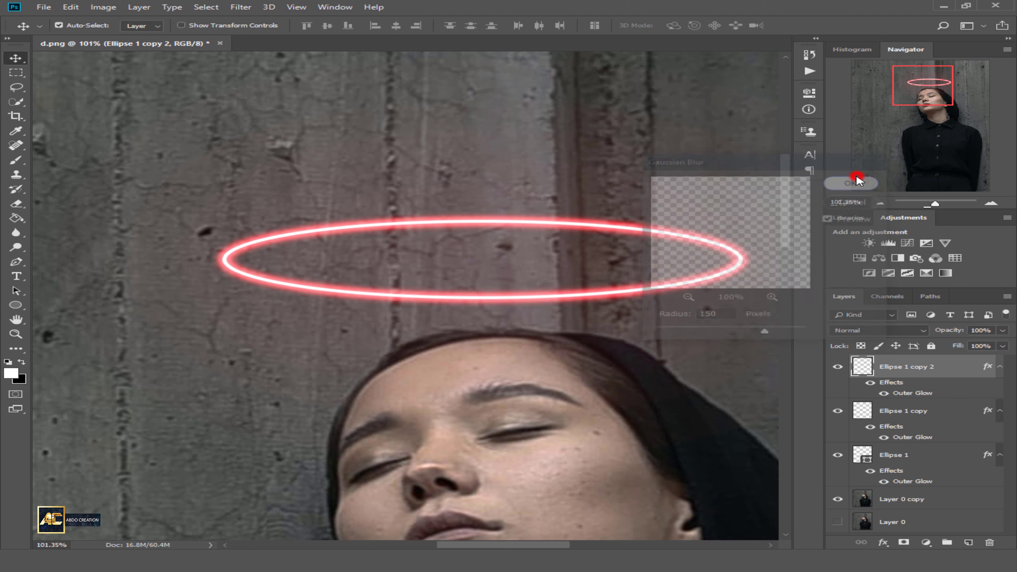
Duplicate the Ellipse 1 copy 2 layer and apply a Gaussian Blur with a 300-pixel radius to the new copy
drag(942, 366, 969, 542)
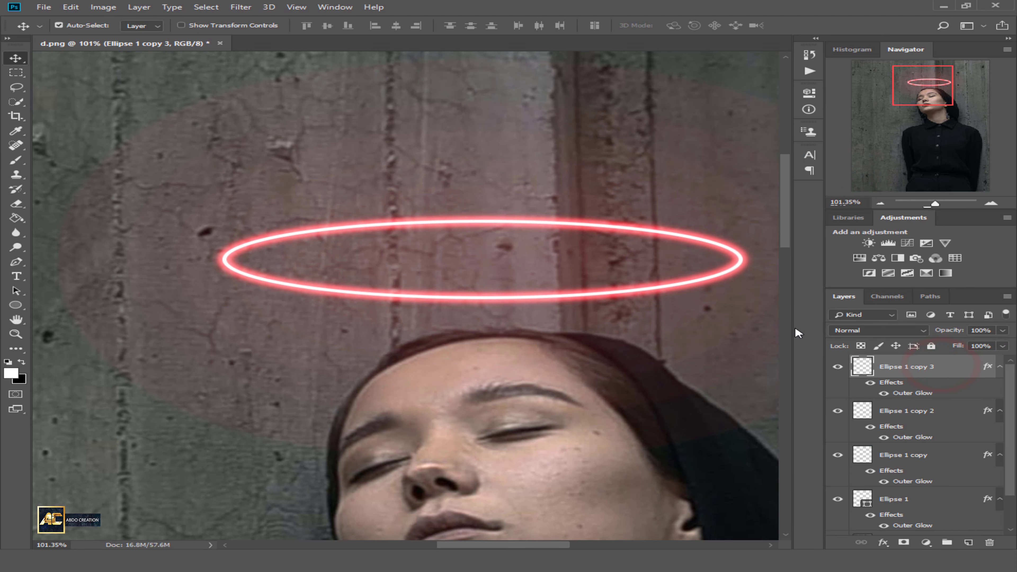
click(241, 7)
mouse_move(396, 137)
click(476, 176)
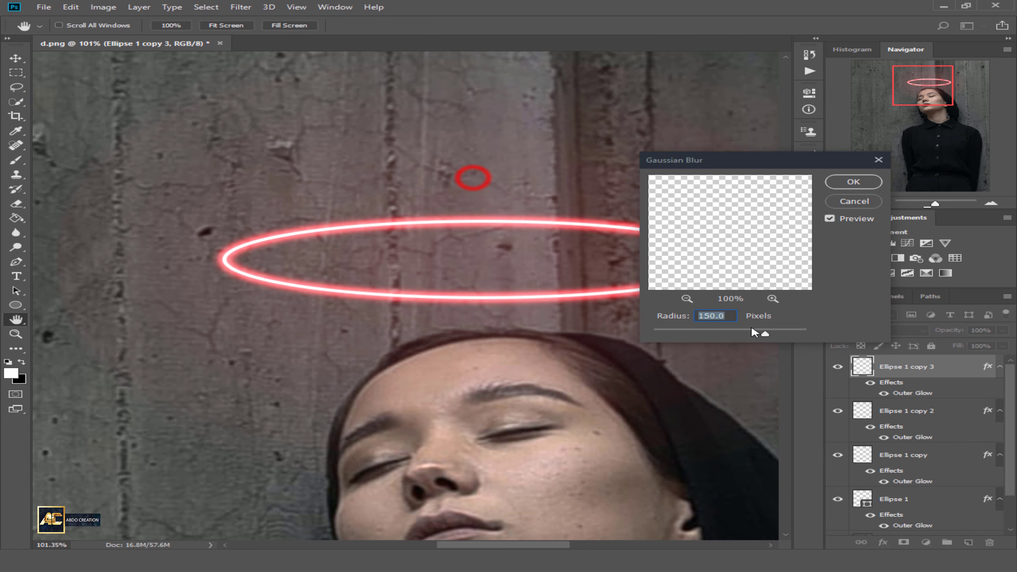
text(300)
click(853, 181)
key(v)
key(ctrl+0)
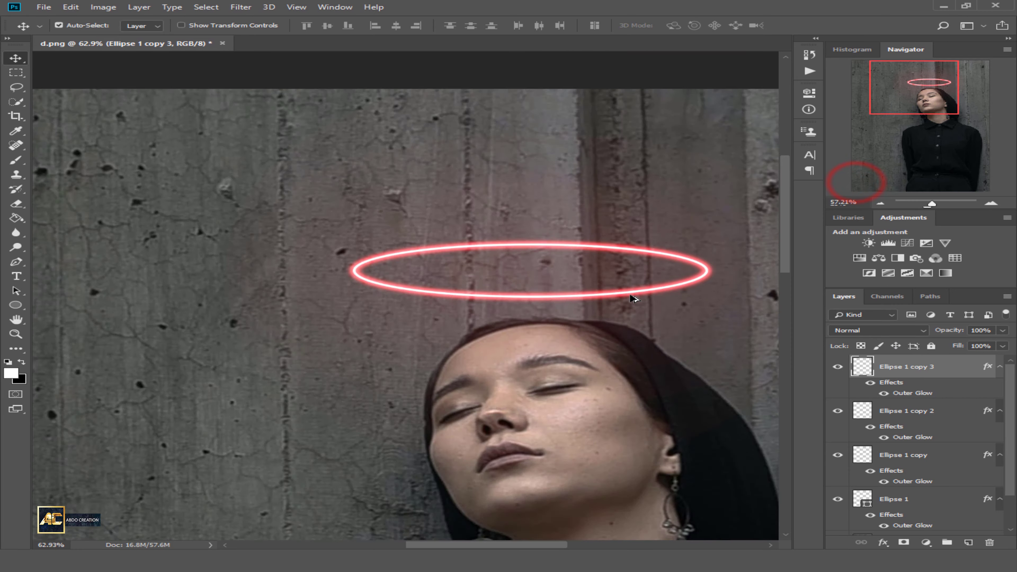
Group the Ellipse 1 layer and its three copies, and compare the image with the group hidden and shown
scroll(449, 87, up, 5)
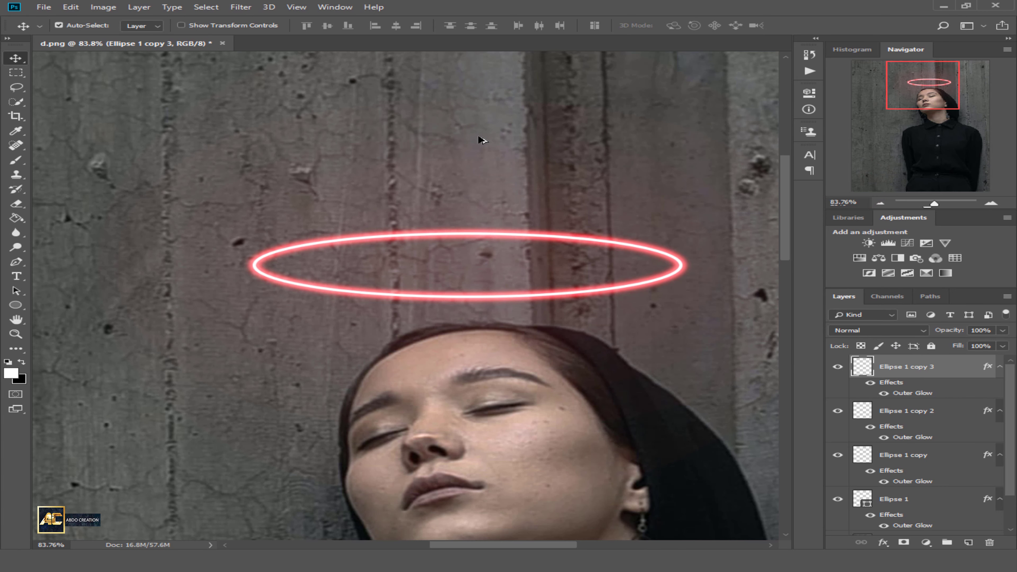
shift+click(914, 499)
scroll(904, 367, down, 2)
drag(906, 365, 947, 543)
click(838, 362)
click(837, 362)
Nudge Group 1 right and slightly up above the woman's head, and compare the photo with and without it
scroll(573, 209, down, 5)
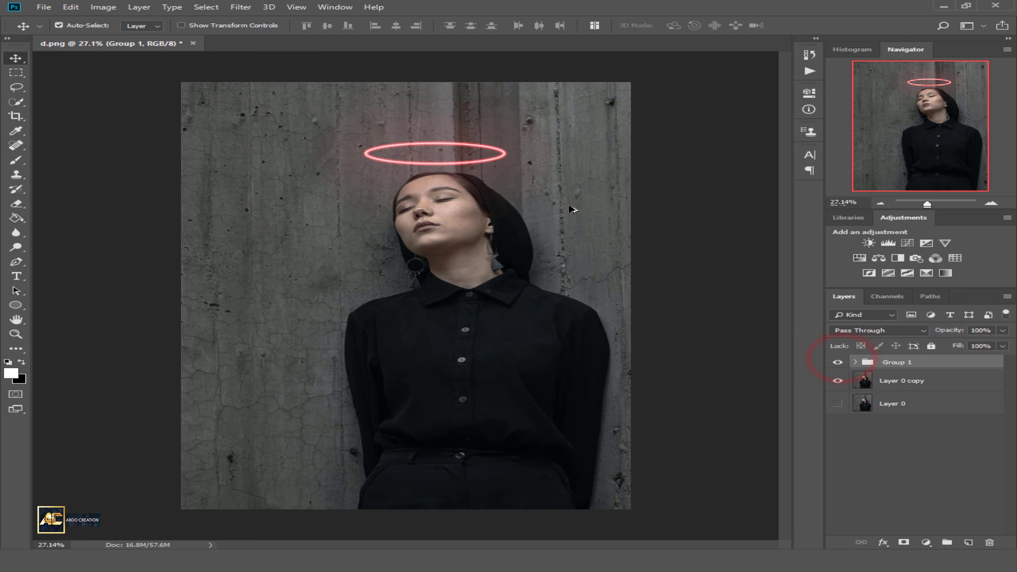
key(Right)
key(Right)
key(Right)
key(Right)
key(Right)
key(Right)
key(Right)
key(Right)
key(Right)
key(Right)
key(Right)
key(Right)
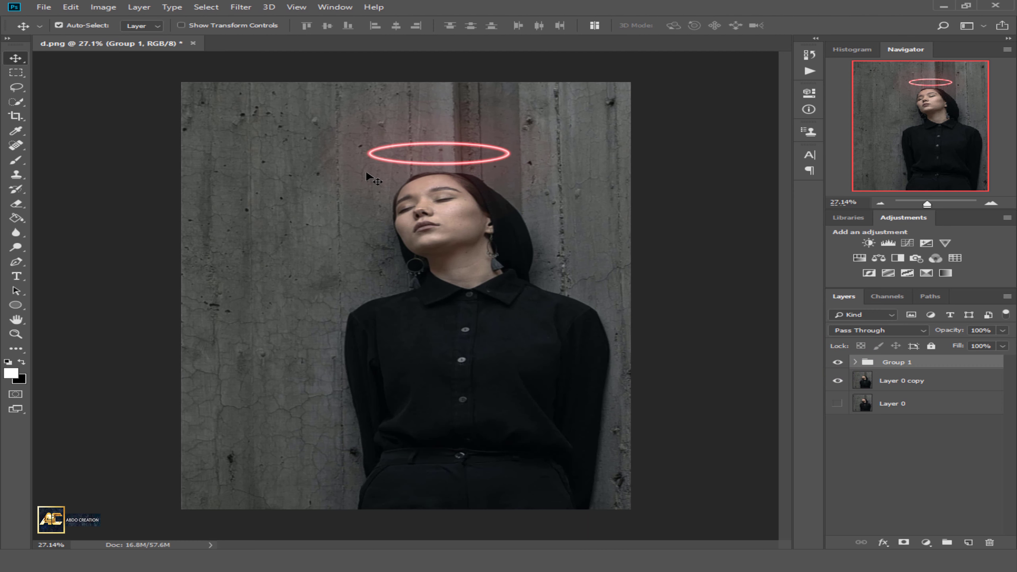
key(Up)
key(Up)
key(Up)
key(Up)
key(Up)
key(Up)
key(Down)
key(Down)
key(Down)
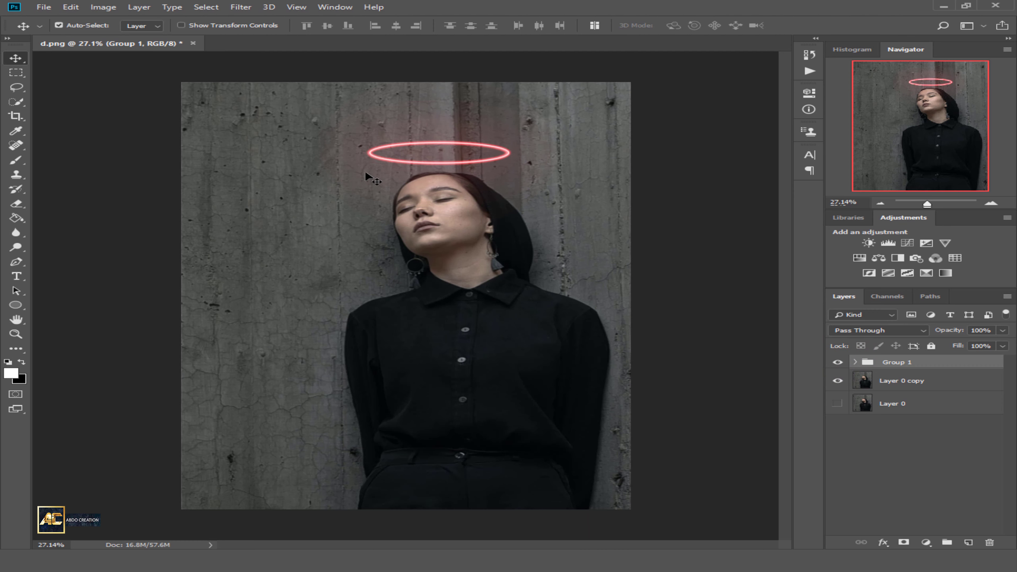
scroll(411, 91, up, 5)
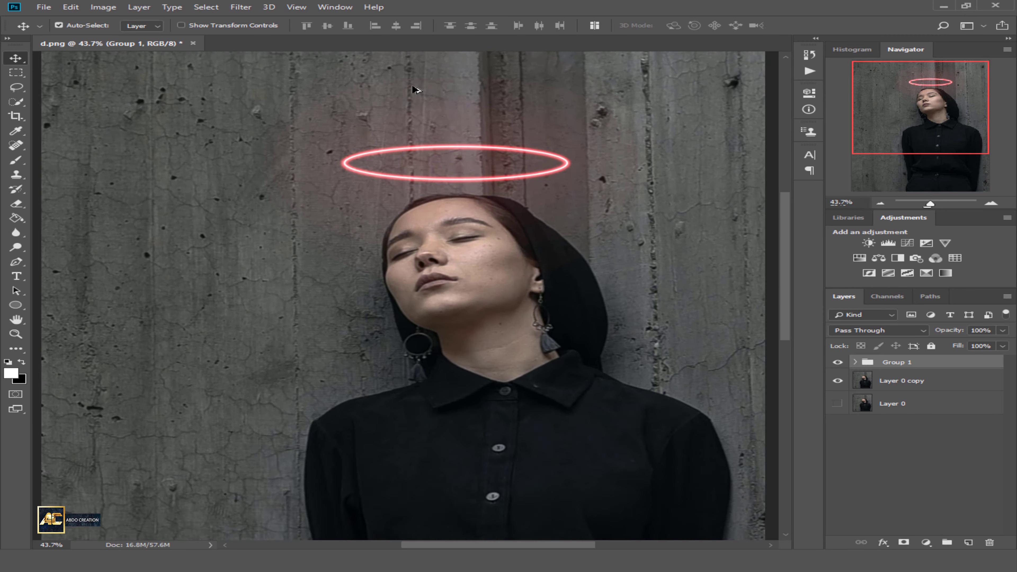
click(838, 363)
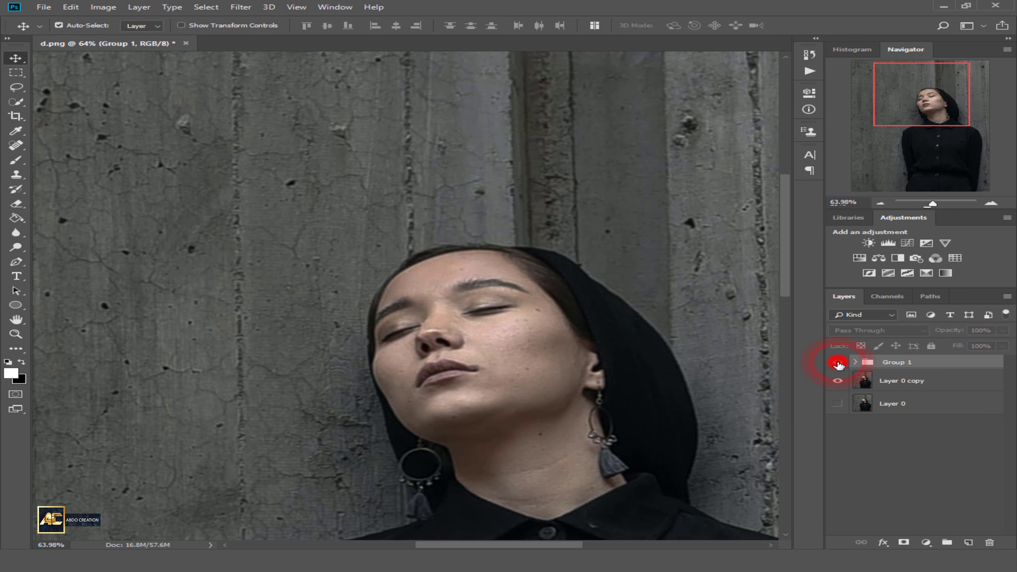
click(838, 363)
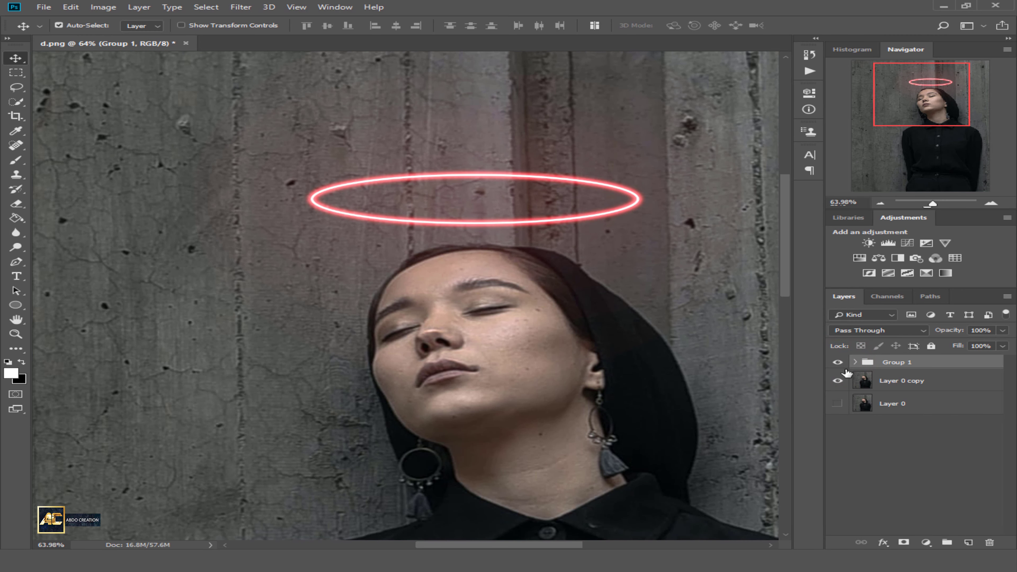
Add a Hue/Saturation adjustment layer above Group 1, clip it to the group and enable Colorize
click(926, 543)
click(920, 438)
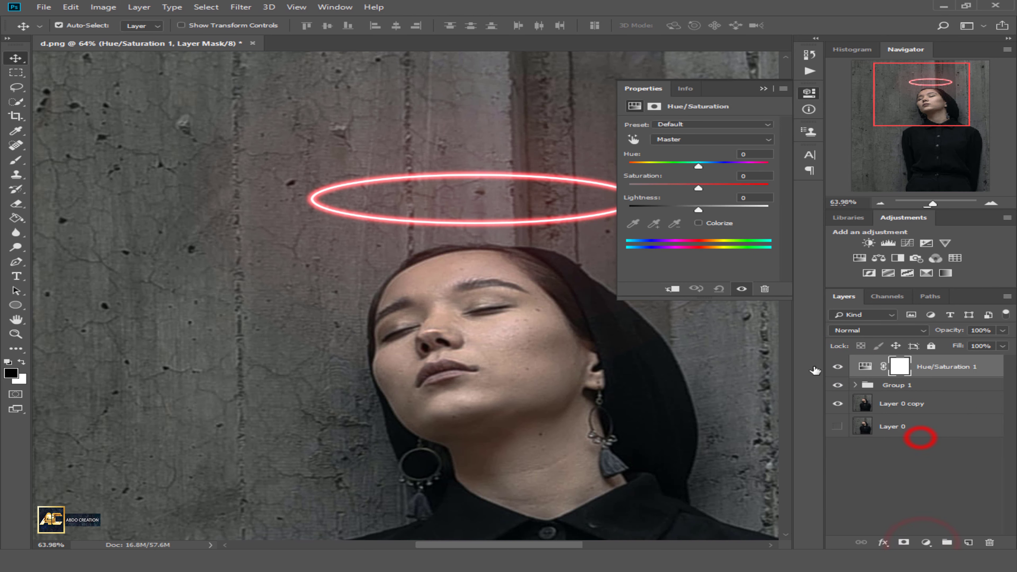
click(672, 290)
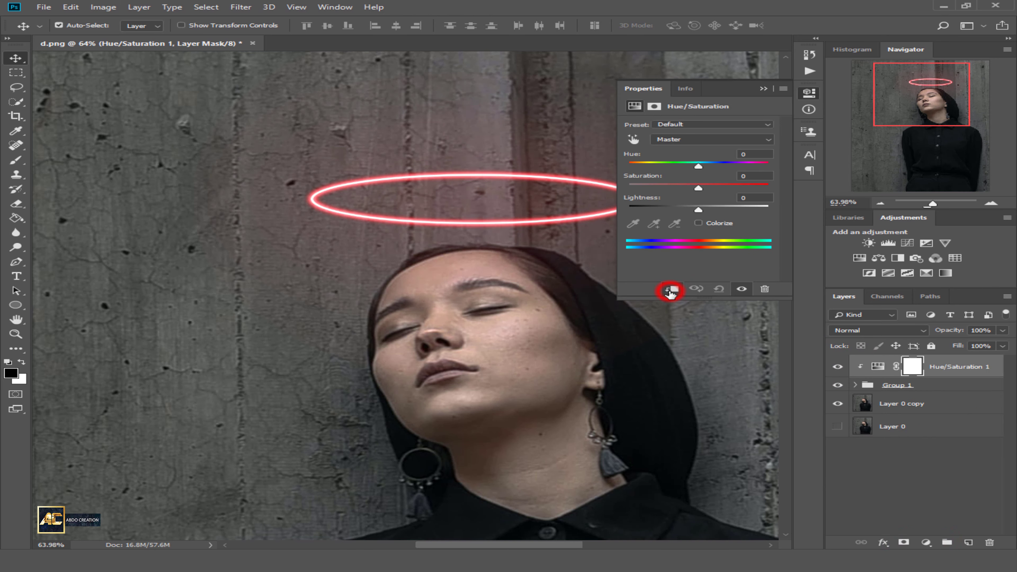
click(698, 223)
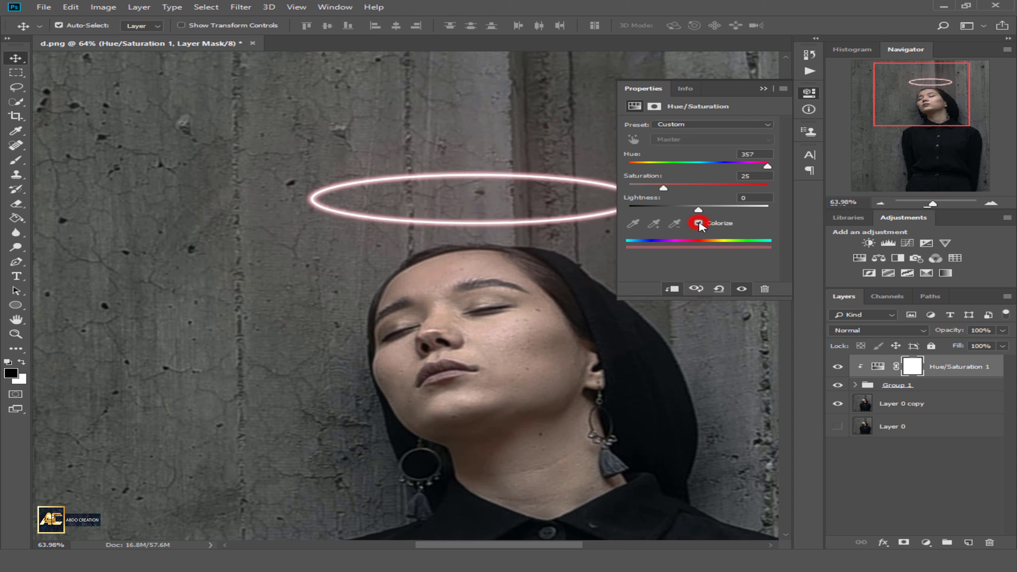
Set the Hue/Saturation adjustment to hue 360, saturation 100 and lightness -12
drag(766, 166, 652, 164)
drag(720, 162, 794, 159)
drag(702, 186, 797, 189)
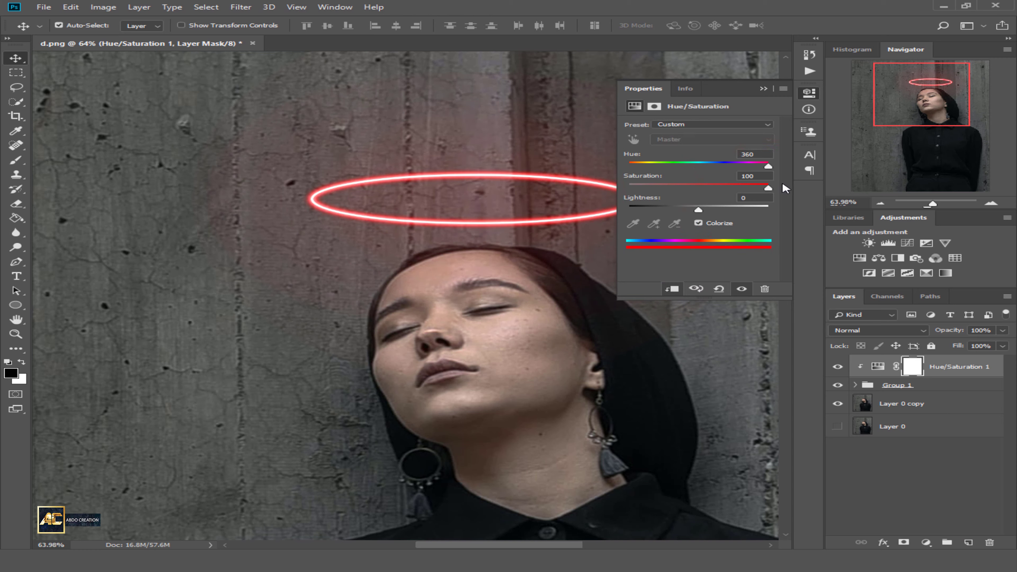
drag(699, 210, 693, 210)
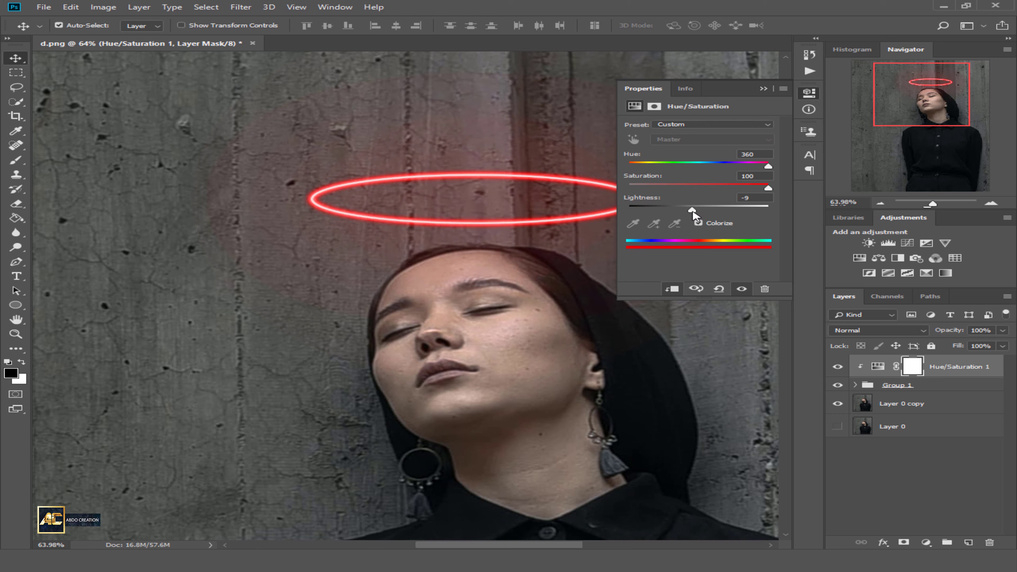
drag(693, 212, 693, 217)
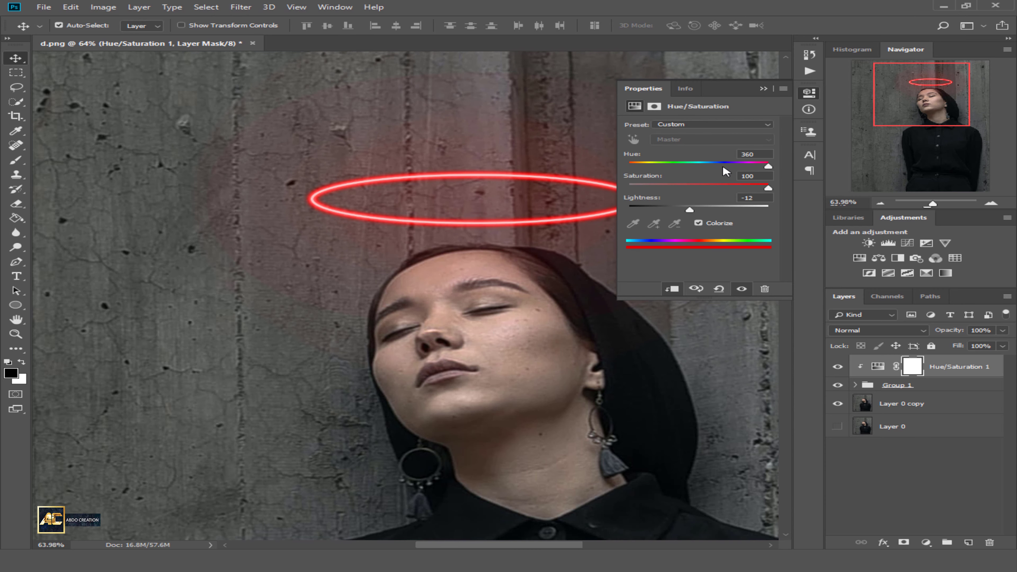
click(763, 89)
scroll(517, 114, down, 10)
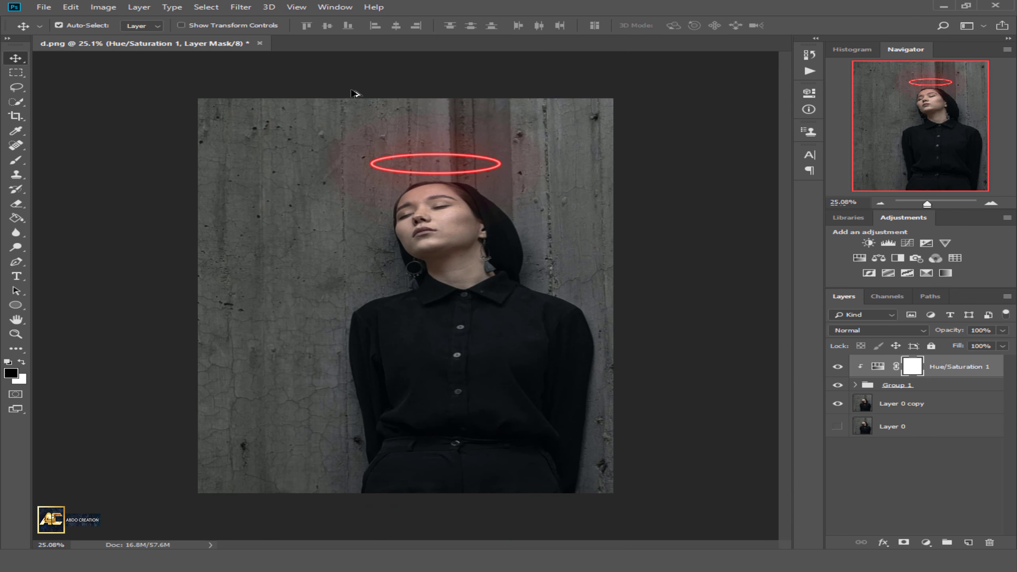
Add an Exposure adjustment layer directly above the Layer 0 copy layer
scroll(416, 148, up, 10)
click(896, 402)
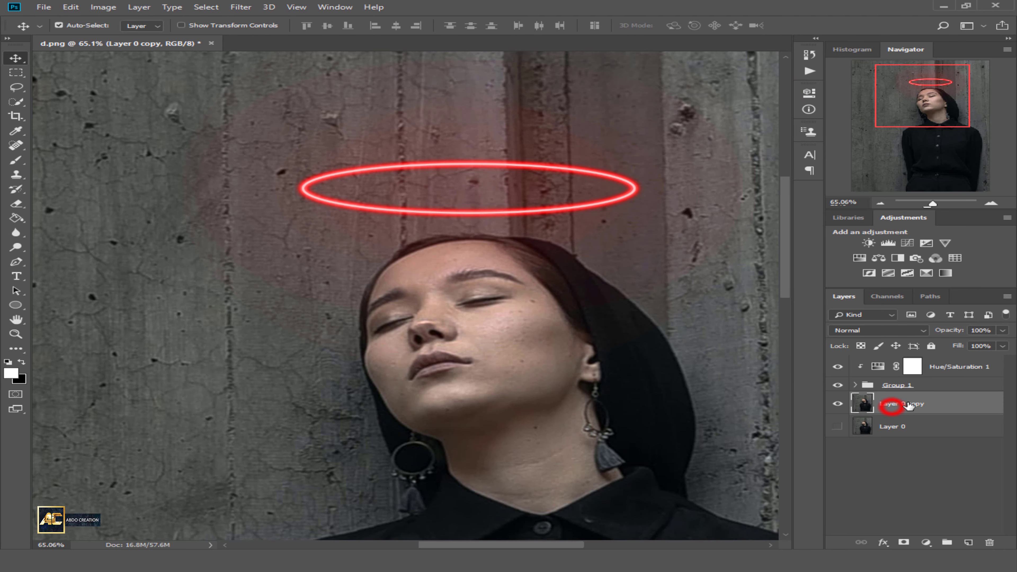
click(926, 243)
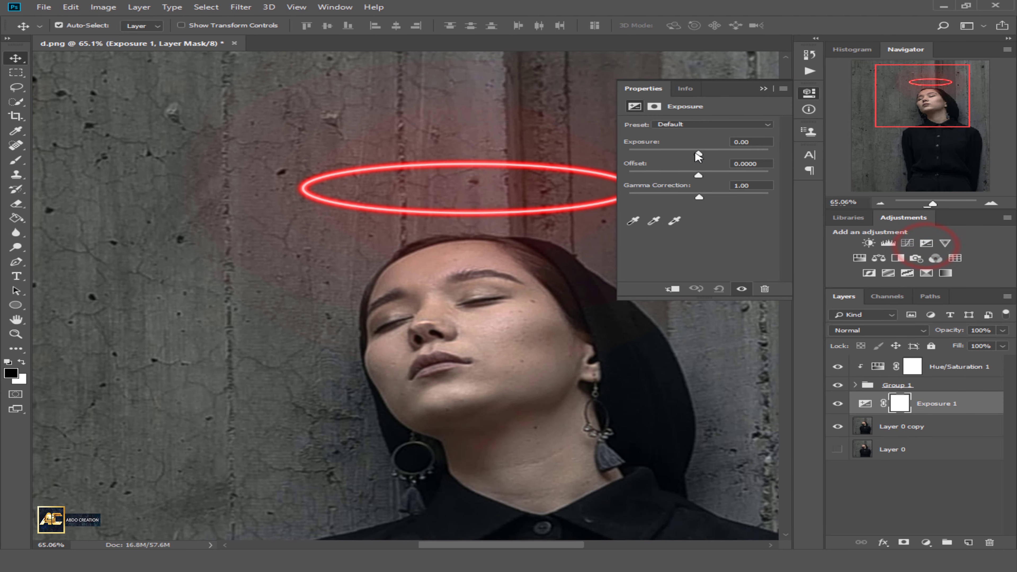
scroll(590, 345, down, 8)
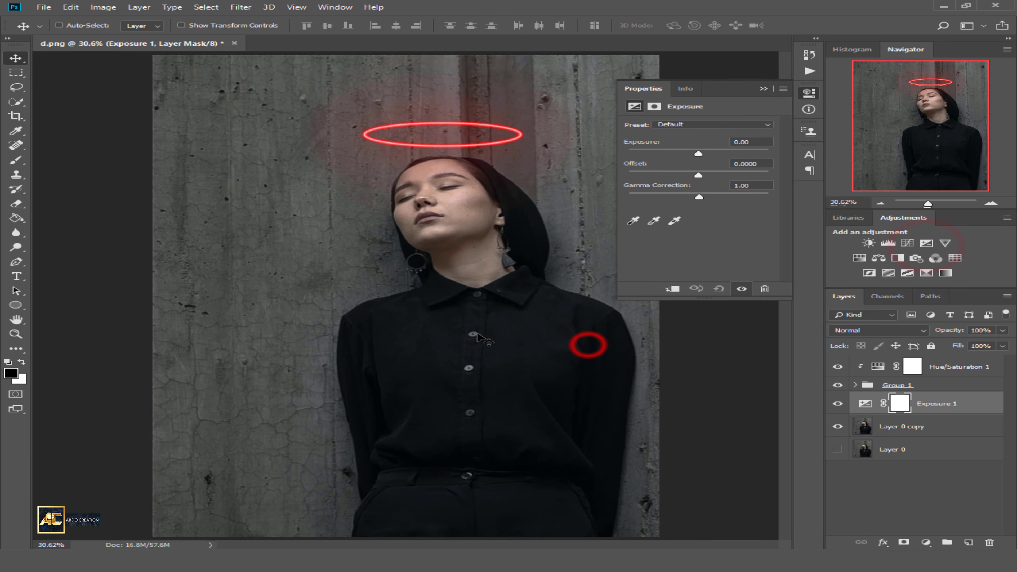
Darken the photo strongly by lowering the exposure and set the gamma correction to 0.87
drag(699, 154, 671, 155)
drag(699, 198, 699, 177)
drag(671, 154, 668, 155)
drag(709, 195, 706, 196)
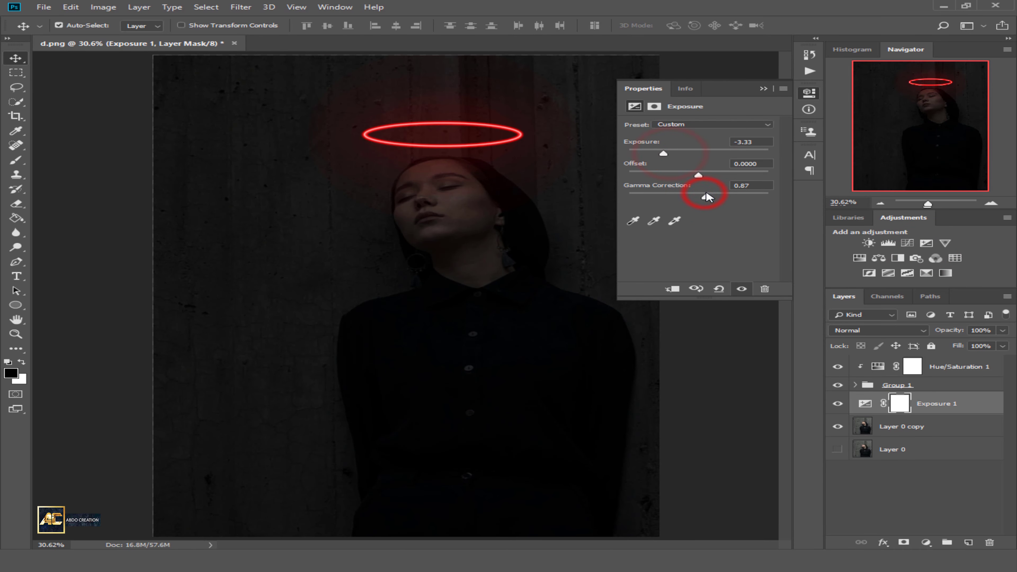
drag(664, 154, 658, 155)
click(763, 89)
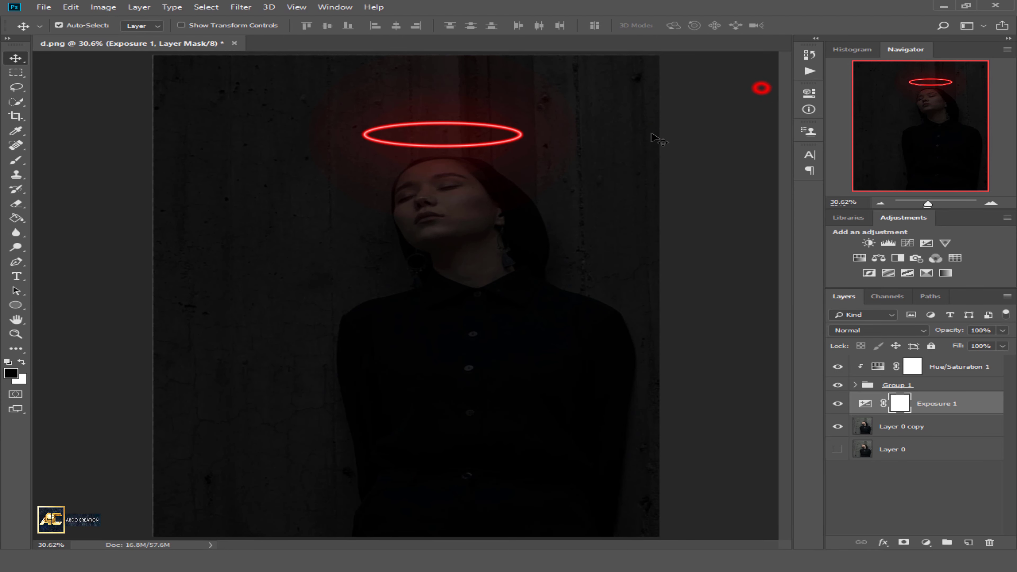
Examine the halo and face up close, comparing them with the Exposure 1 layer hidden and shown
scroll(404, 112, up, 3)
scroll(501, 191, down, 4)
scroll(497, 190, up, 1)
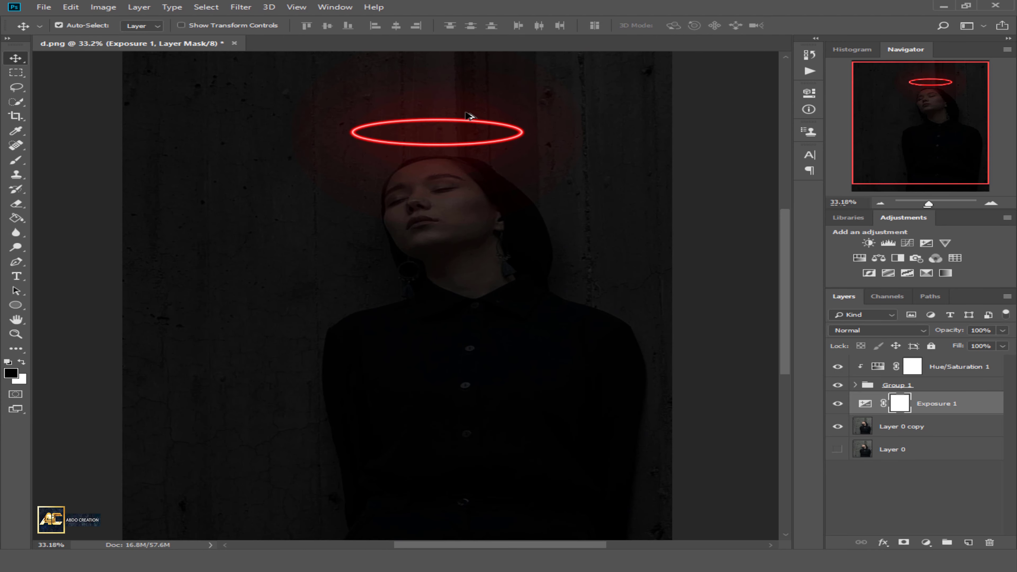
scroll(452, 105, up, 2)
scroll(437, 177, up, 4)
click(838, 404)
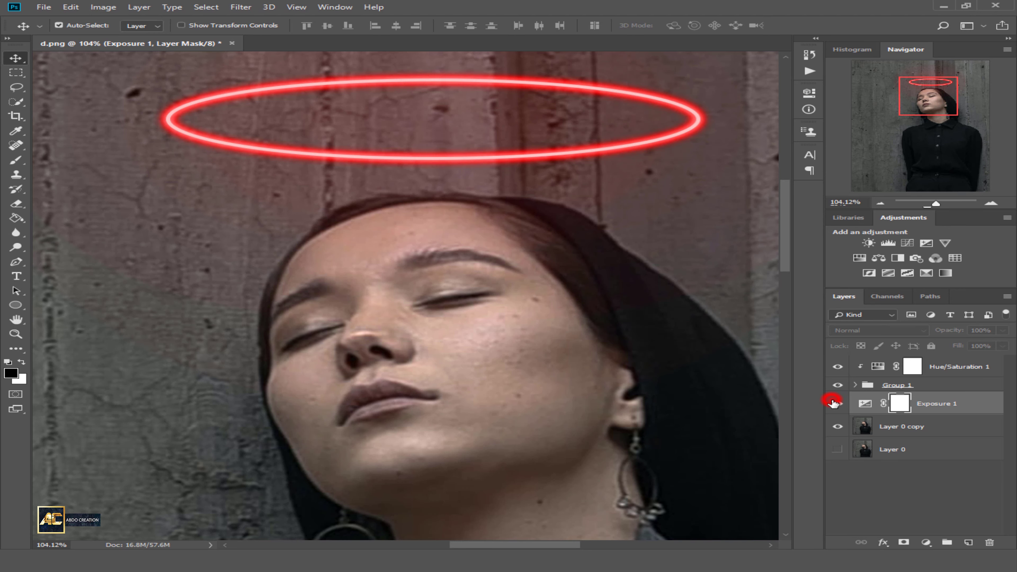
click(838, 403)
Set up the Brush tool with a 175 px Soft Round tip, 10% opacity and 10% flow
click(15, 160)
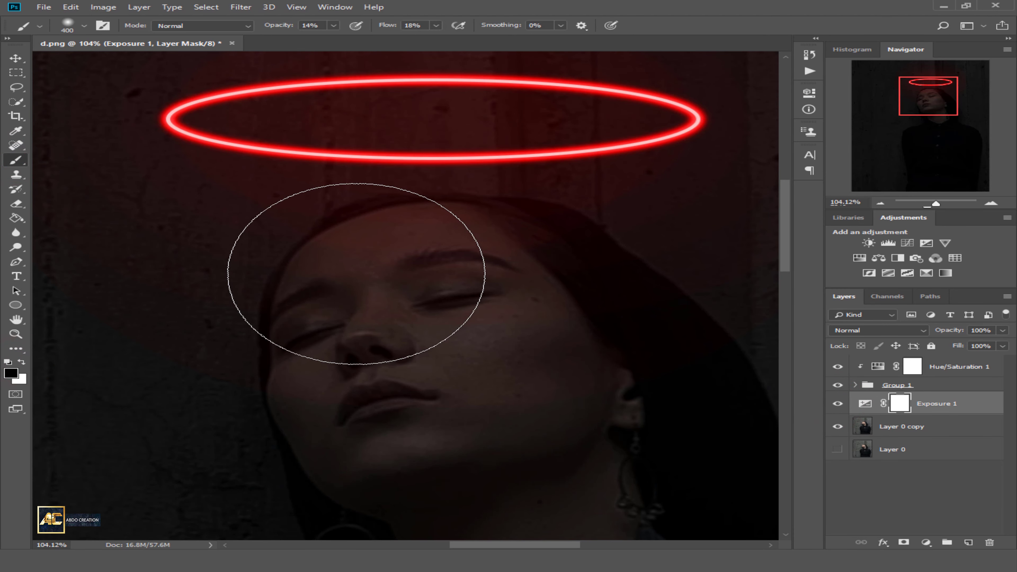
right_click(560, 336)
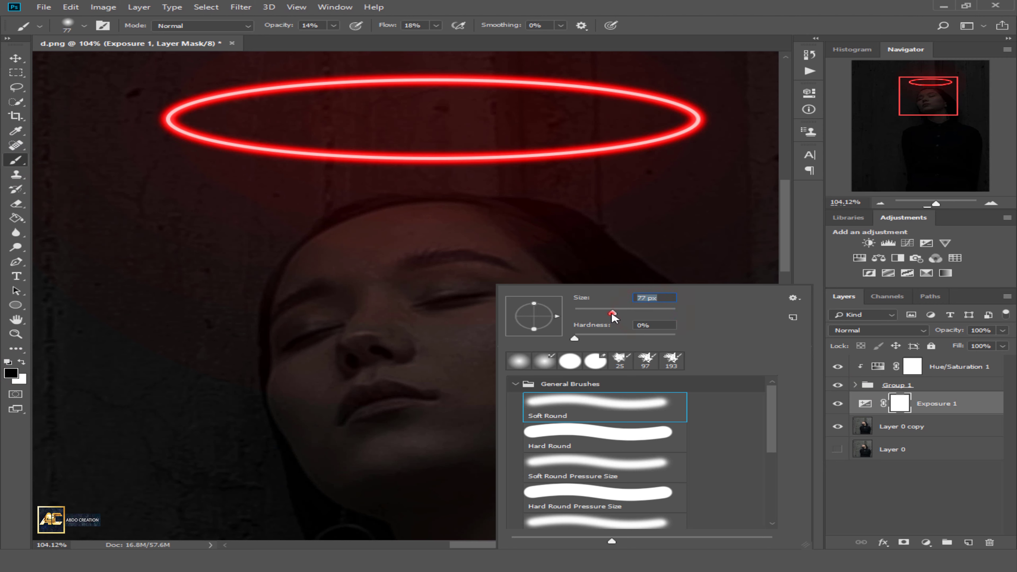
key(Return)
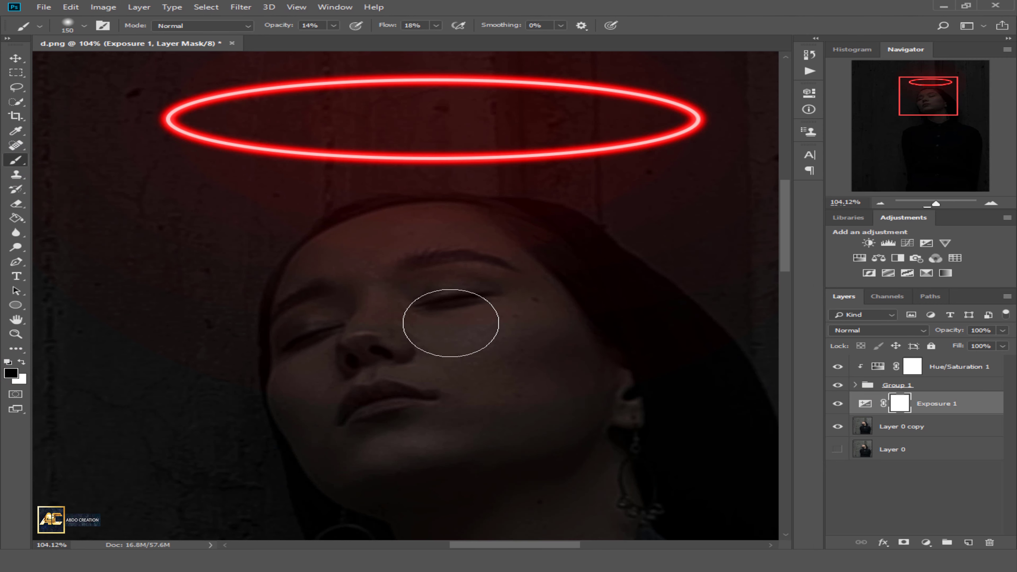
key(bracketright)
drag(336, 25, 331, 37)
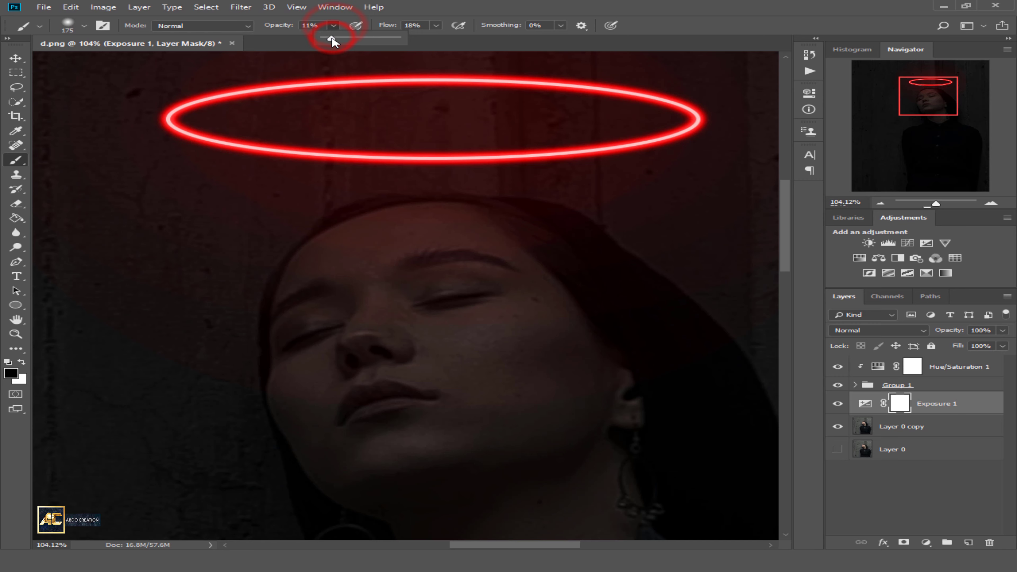
click(326, 25)
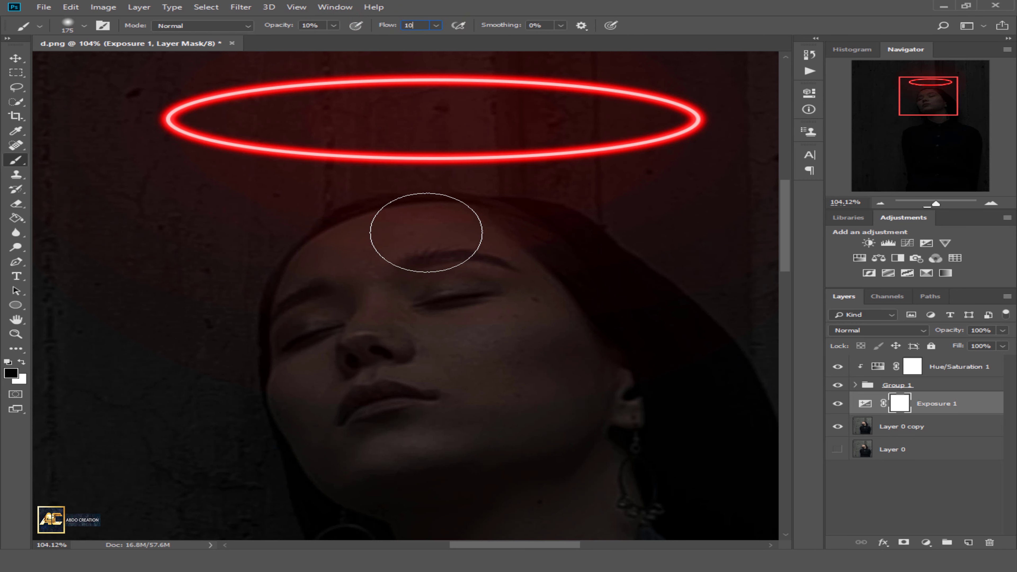
Paint black on the Exposure 1 mask over the forehead and brows, reducing the brush size for the finer strokes
mouse_move(427, 248)
mouse_down()
mouse_move(432, 225)
mouse_move(469, 312)
mouse_move(302, 289)
mouse_move(200, 311)
mouse_up()
mouse_move(249, 356)
mouse_down()
mouse_move(479, 275)
mouse_move(328, 298)
mouse_move(352, 291)
mouse_up()
key(bracketleft)
key(bracketleft)
key(bracketleft)
mouse_move(434, 272)
mouse_down()
mouse_move(469, 186)
mouse_move(424, 191)
mouse_up()
mouse_move(536, 279)
mouse_down()
mouse_move(640, 329)
mouse_move(400, 268)
mouse_up()
Paint black on the Exposure 1 mask over the brows, eyes and cheeks with a 200 px brush at 25% opacity and flow
scroll(429, 348, down, 3)
drag(333, 27, 346, 41)
drag(436, 27, 447, 40)
key(bracketright)
key(bracketright)
key(bracketright)
key(bracketright)
click(482, 259)
drag(545, 273, 600, 309)
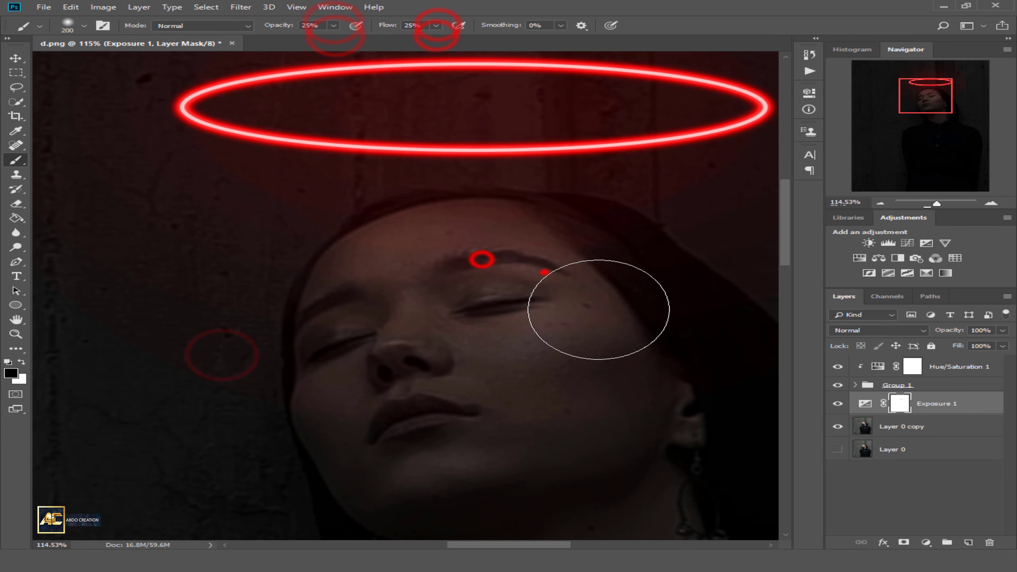
click(575, 252)
drag(338, 300, 350, 405)
drag(507, 291, 457, 336)
Paint black on the Exposure 1 mask over the cheeks, nose and eyes, reducing the brush to 100 px
key(bracketleft)
key(bracketleft)
drag(667, 364, 665, 398)
scroll(666, 398, down, 1)
key(bracketleft)
key(bracketleft)
drag(343, 259, 331, 343)
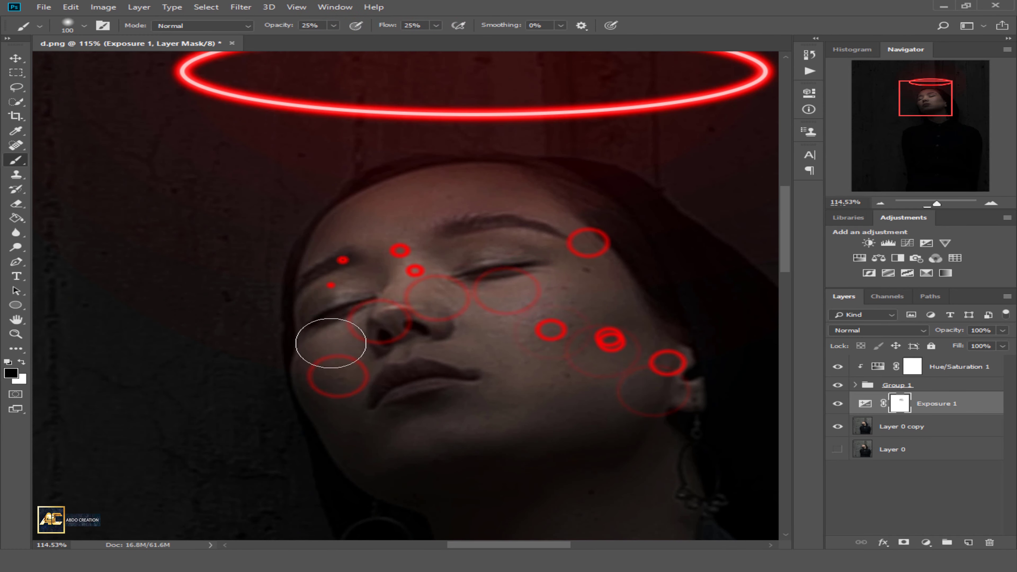
Paint black on the Exposure 1 mask over the nose, cheeks, eyelids and jaw with a 150 px brush
key(bracketright)
key(bracketright)
key(bracketright)
drag(398, 275, 406, 313)
drag(607, 431, 542, 443)
drag(329, 296, 341, 283)
drag(455, 198, 642, 271)
scroll(645, 282, down, 3)
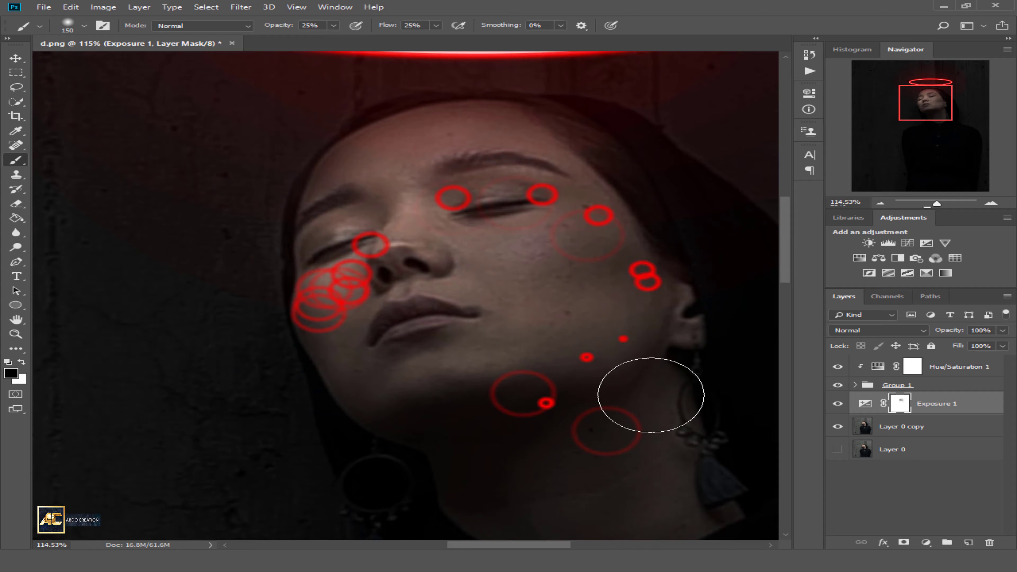
Brighten the neck, mouth area and cheeks with more 150 px black strokes on the Exposure 1 mask
drag(626, 409, 647, 498)
scroll(347, 173, down, 8)
scroll(431, 215, up, 9)
drag(405, 296, 565, 270)
drag(653, 419, 660, 316)
scroll(632, 339, down, 6)
mouse_move(608, 341)
mouse_down()
mouse_move(564, 341)
mouse_move(538, 364)
mouse_up()
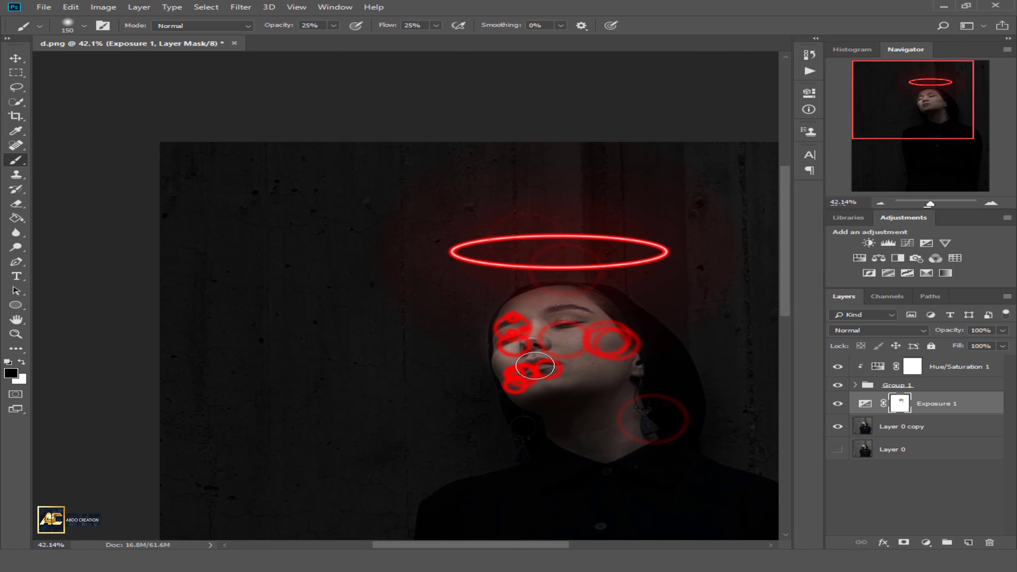
scroll(539, 354, up, 6)
drag(489, 211, 552, 177)
scroll(646, 385, down, 9)
Reselect the Exposure 1 mask and paint finer black strokes over the face with a 90 px brush
click(1003, 330)
mouse_move(1005, 344)
mouse_down()
mouse_move(996, 348)
mouse_move(1005, 345)
mouse_up()
click(903, 404)
scroll(448, 256, up, 9)
drag(477, 278, 448, 330)
scroll(607, 241, down, 6)
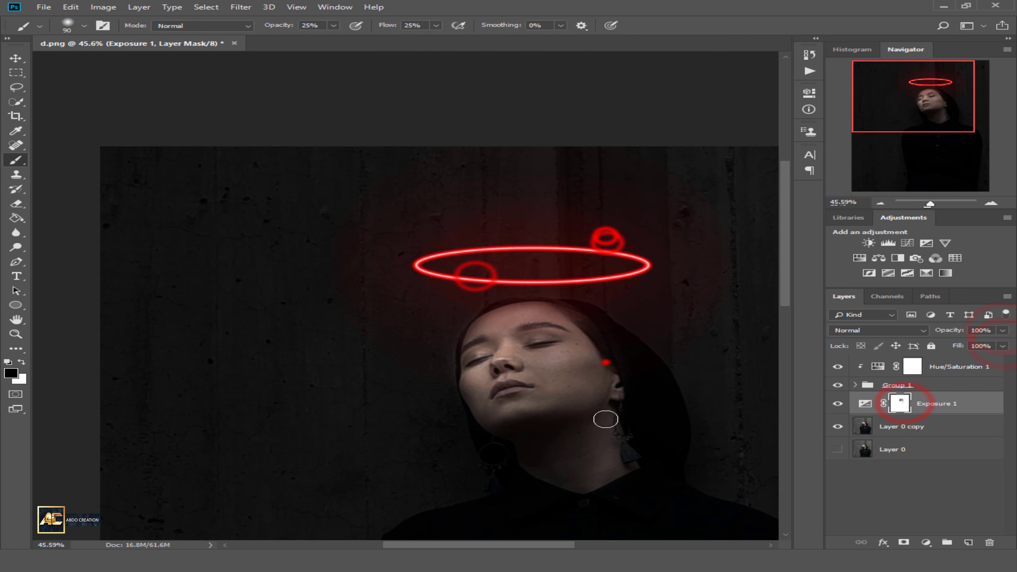
Enlarge the brush to 500 px and paint black on the Exposure 1 mask over the face, hood and nearby wall
key(bracketright)
key(bracketright)
key(bracketright)
key(bracketright)
key(bracketright)
key(bracketright)
mouse_move(607, 364)
mouse_down()
mouse_move(474, 278)
mouse_move(525, 330)
mouse_up()
drag(309, 161, 317, 280)
key(bracketright)
key(bracketright)
drag(511, 169, 518, 293)
drag(414, 202, 374, 186)
drag(418, 175, 477, 161)
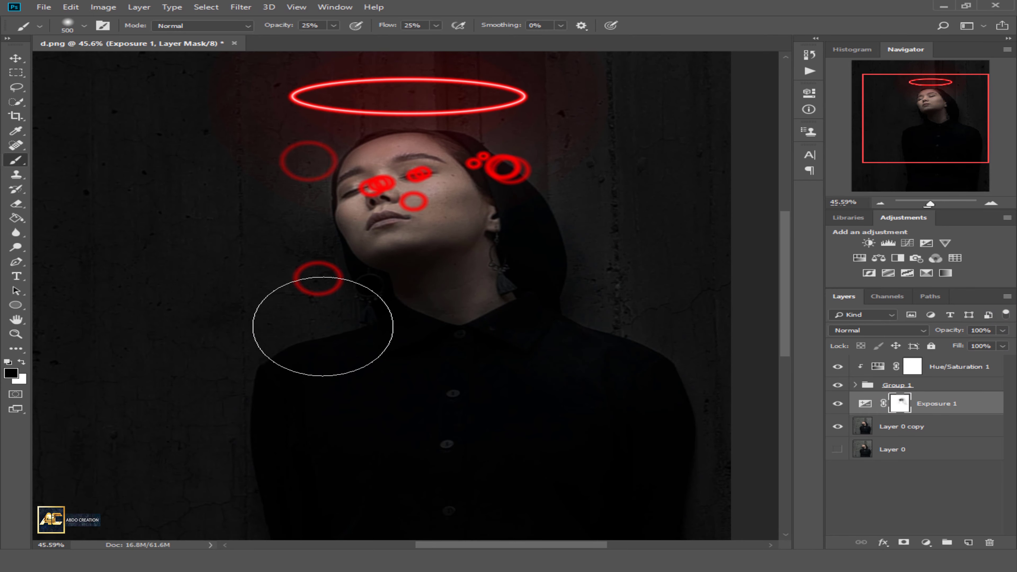
Paint broad 500 px black strokes on the Exposure 1 mask over the shoulders and the wall around the halo
drag(332, 347, 316, 355)
drag(441, 380, 275, 429)
mouse_move(505, 154)
mouse_down()
mouse_move(441, 282)
mouse_move(315, 195)
mouse_up()
drag(333, 173, 539, 182)
mouse_move(547, 225)
mouse_down()
mouse_move(511, 355)
mouse_move(396, 287)
mouse_up()
scroll(395, 132, down, 6)
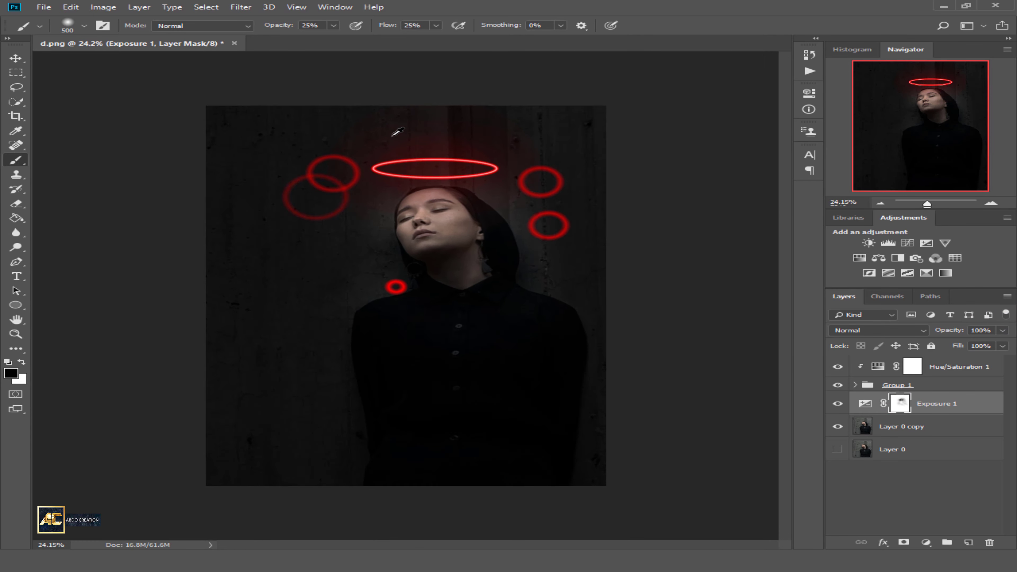
Add a Hue/Saturation adjustment layer above Exposure 1 and enable Colorize
scroll(475, 176, up, 7)
click(926, 543)
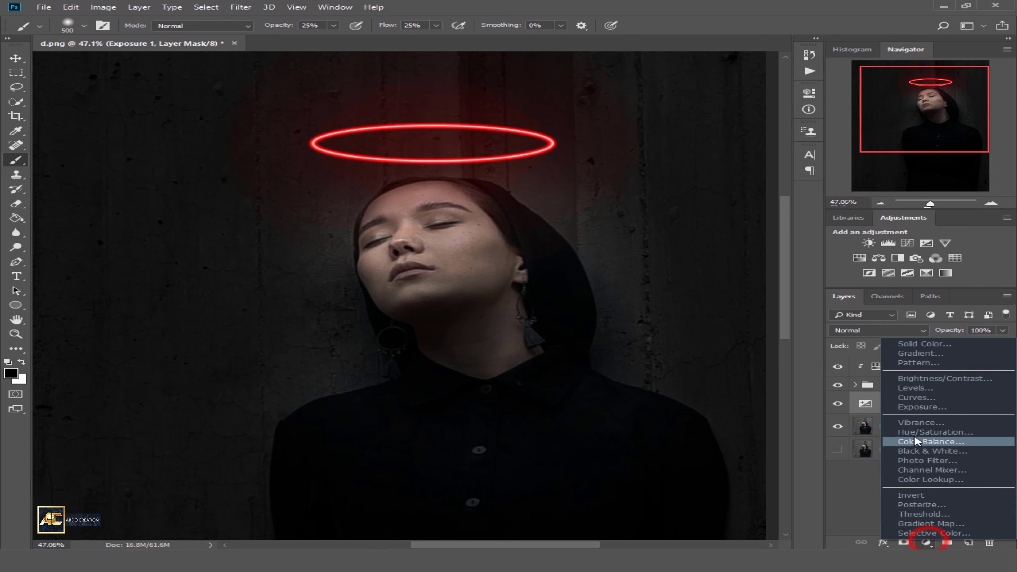
click(908, 436)
click(698, 224)
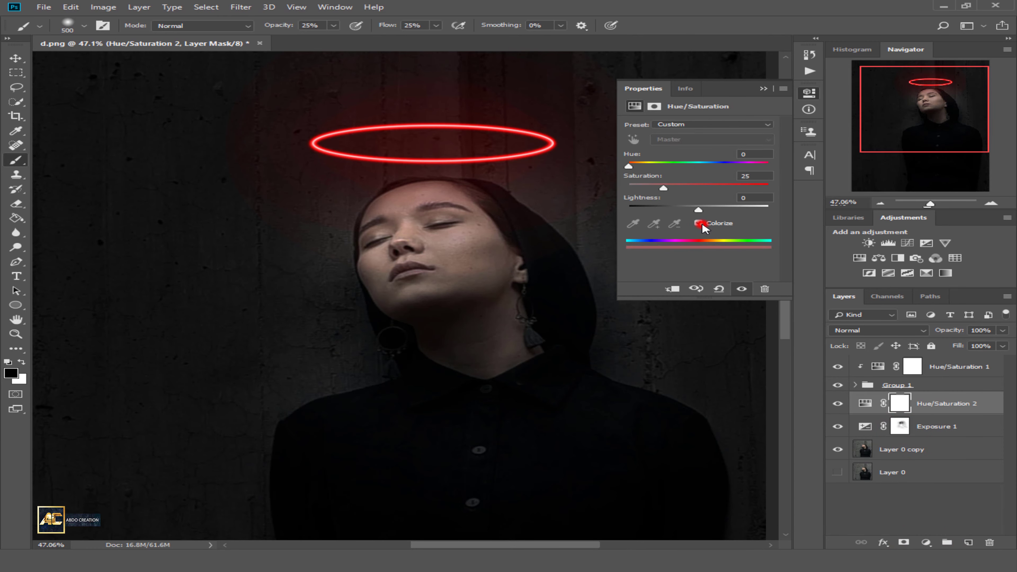
Set the new Hue/Saturation adjustment to Hue 360, Saturation 100 and Lightness -12
drag(628, 165, 753, 167)
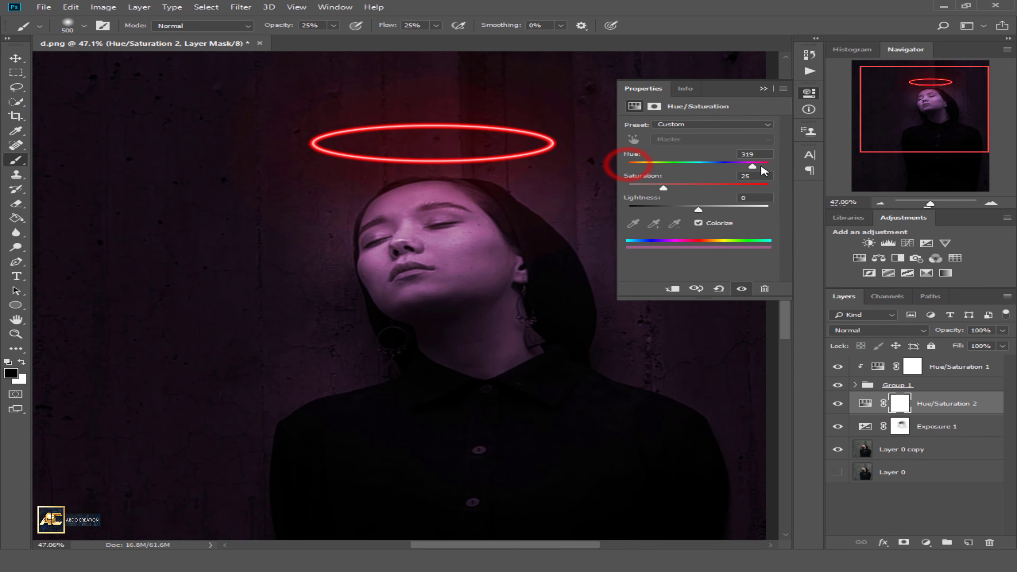
drag(665, 188, 694, 211)
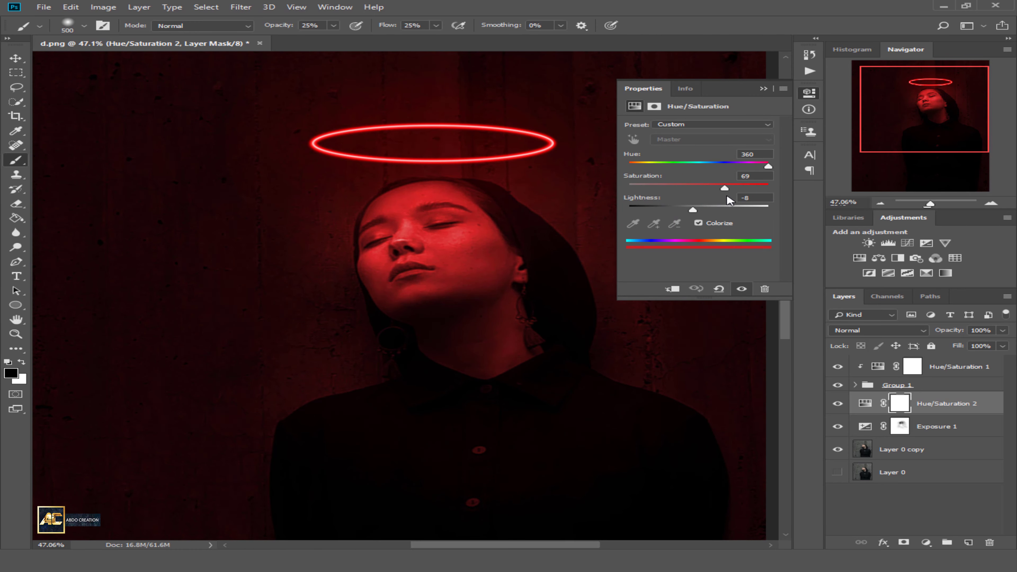
text(100)
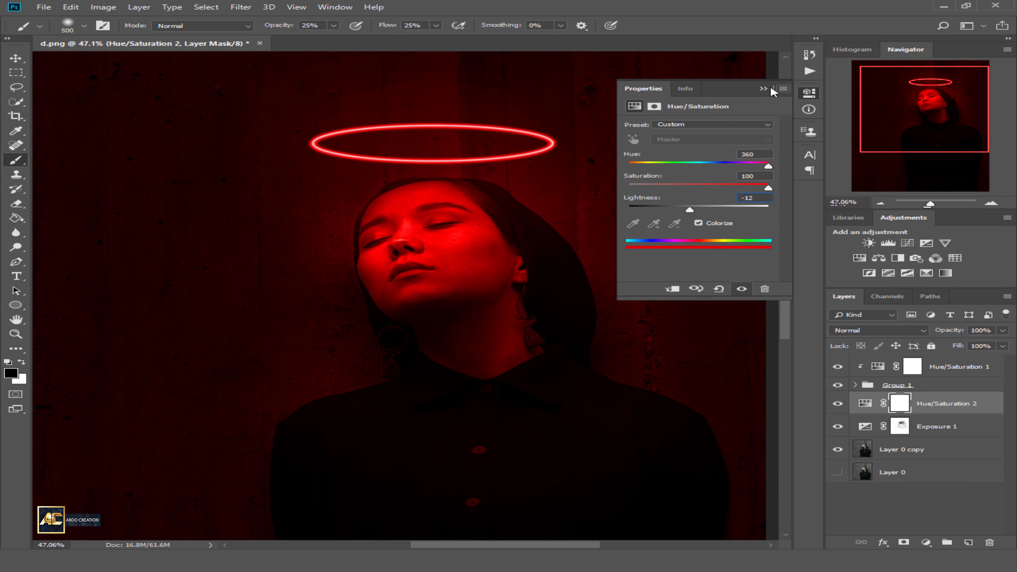
click(763, 89)
scroll(401, 157, down, 7)
scroll(398, 156, up, 3)
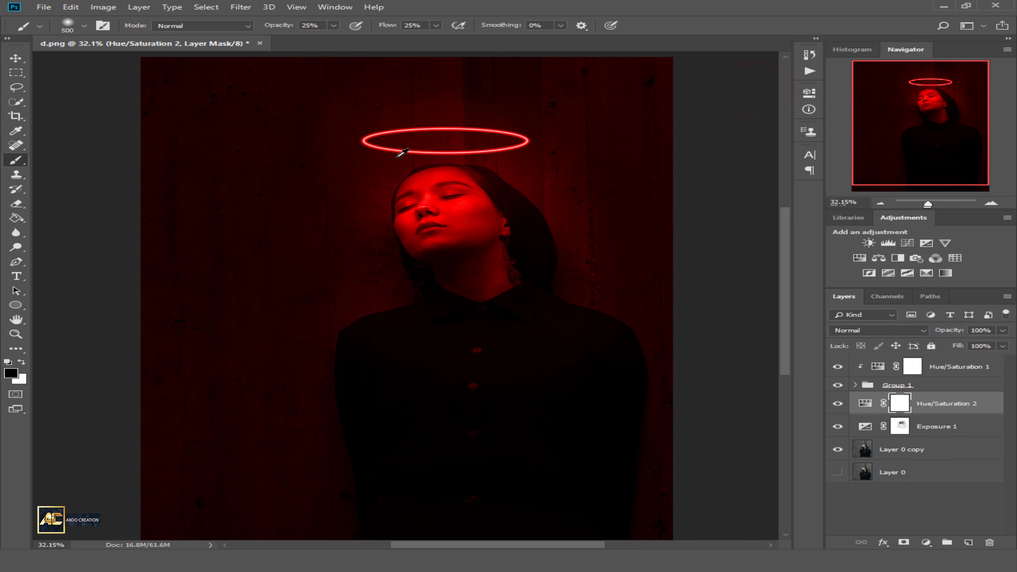
Select the Exposure 1 mask and paint black with the 500 px brush over the hood's outer edge and adjacent wall
scroll(396, 157, down, 2)
double_click(871, 426)
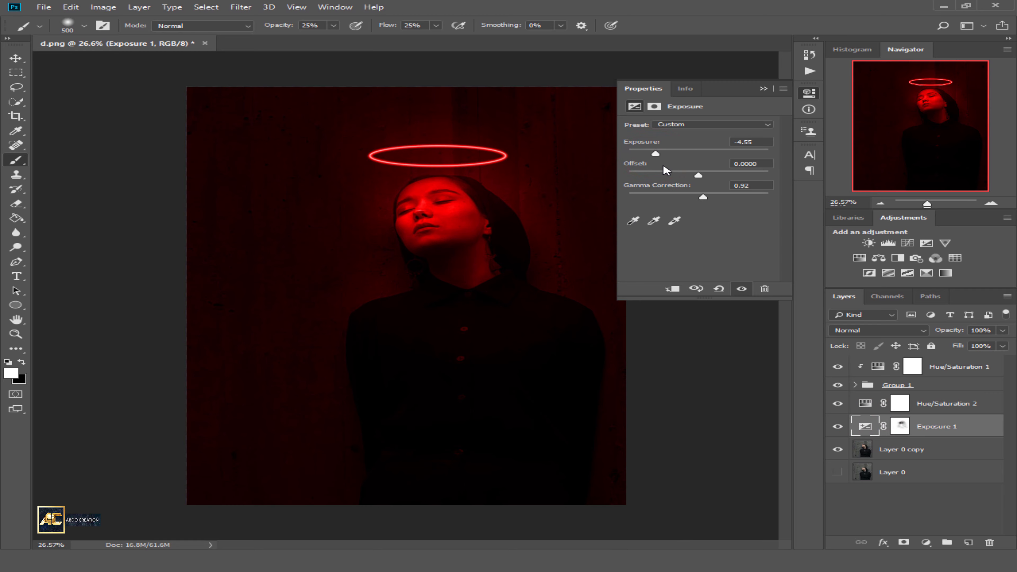
click(761, 88)
click(898, 425)
click(526, 235)
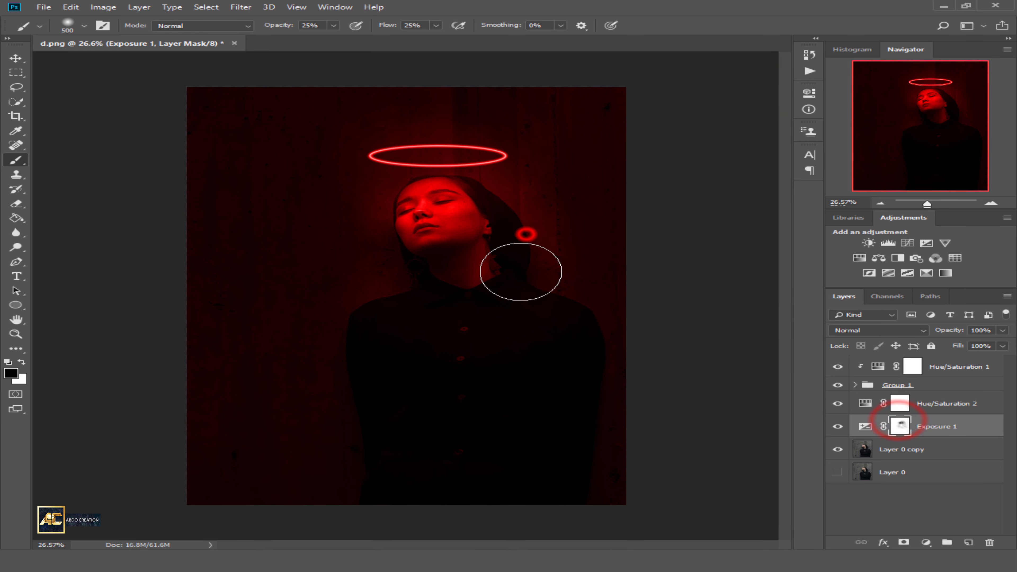
click(20, 363)
click(539, 265)
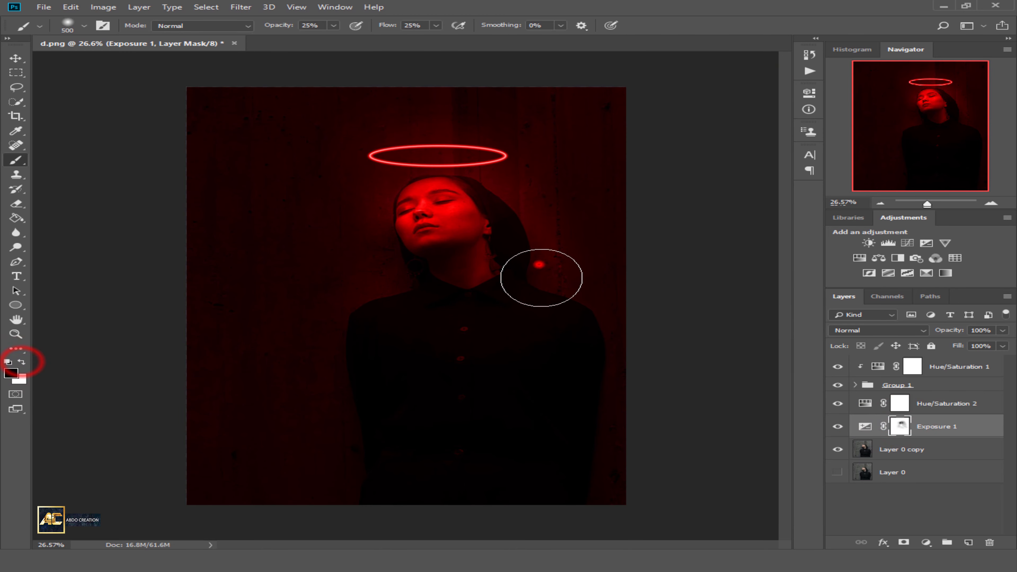
Dab black on the Exposure 1 mask along the near shoulder and the wall in front of the face
click(397, 305)
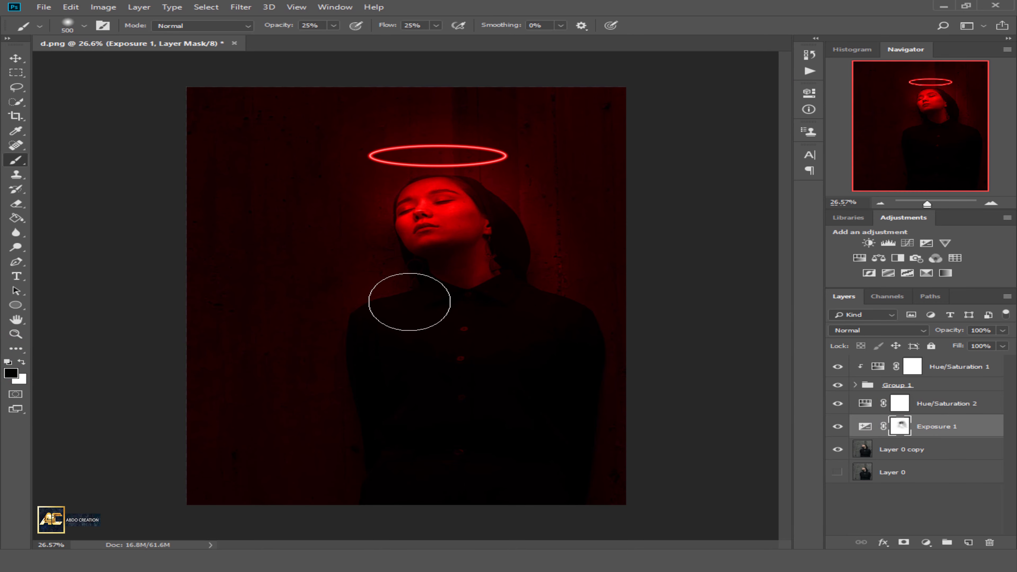
click(393, 300)
click(391, 264)
click(392, 255)
click(393, 227)
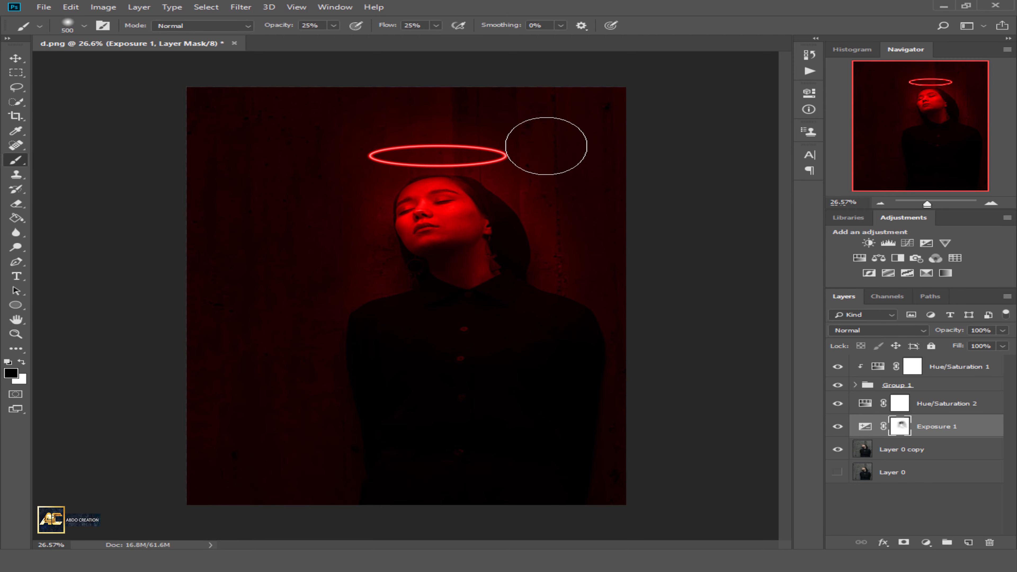
Remove the spots on the cheek beside the mouth and eye on Layer 0 copy with a 25 px Spot Healing Brush
scroll(403, 127, up, 6)
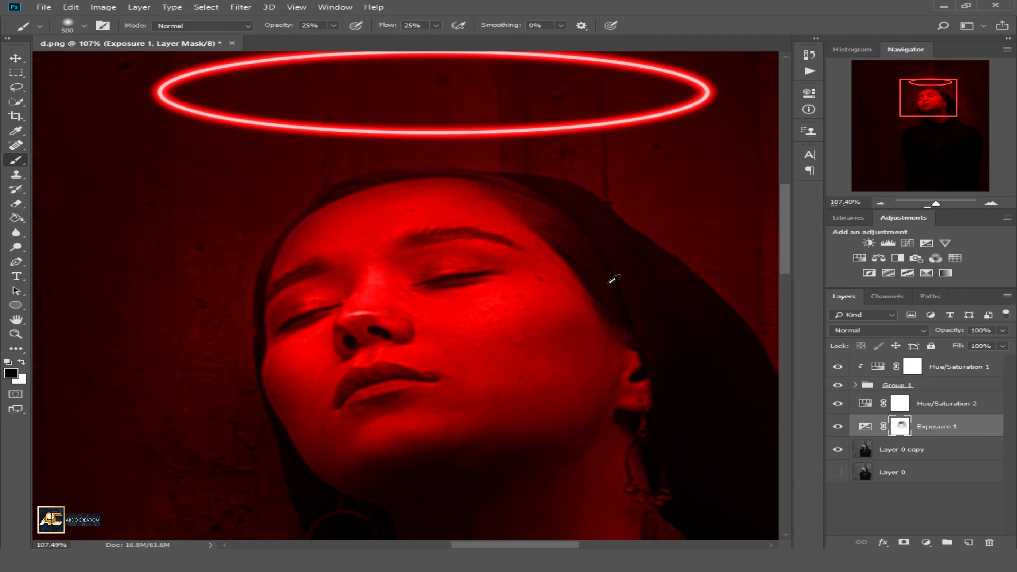
scroll(534, 310, down, 1)
click(939, 449)
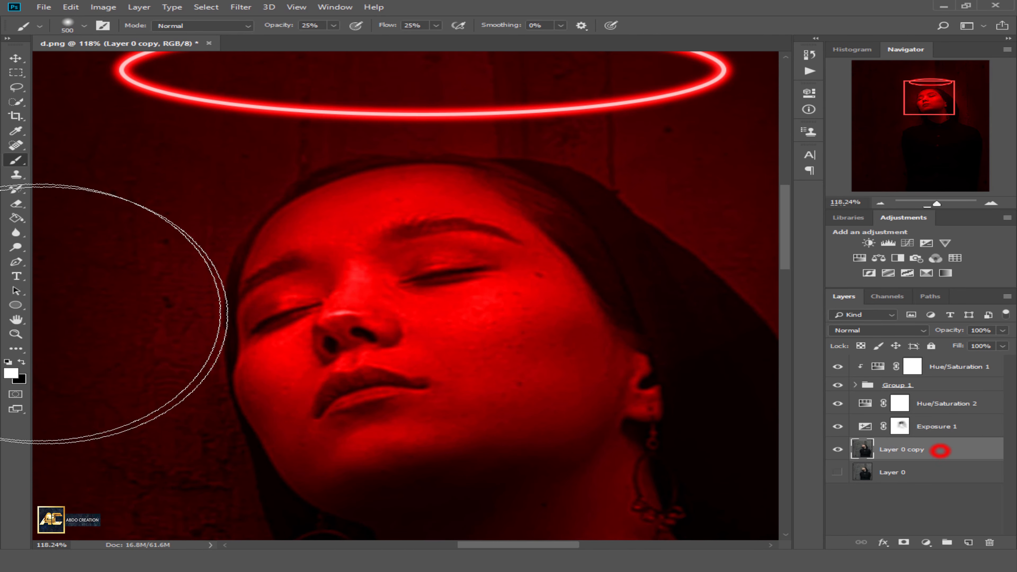
key(x)
click(16, 145)
scroll(534, 368, up, 2)
scroll(534, 368, up, 3)
drag(479, 418, 461, 424)
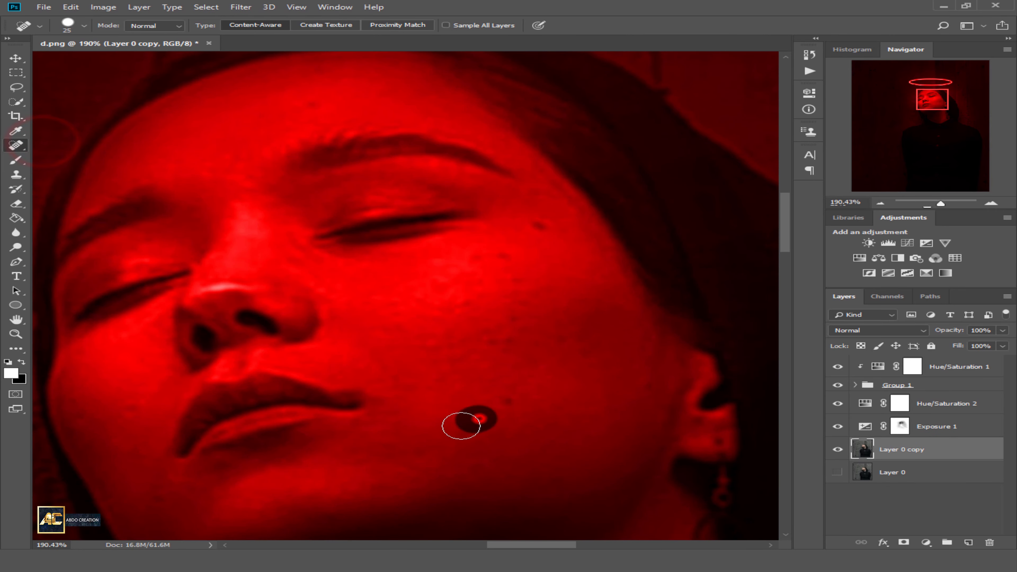
click(505, 404)
drag(492, 341, 511, 320)
click(509, 275)
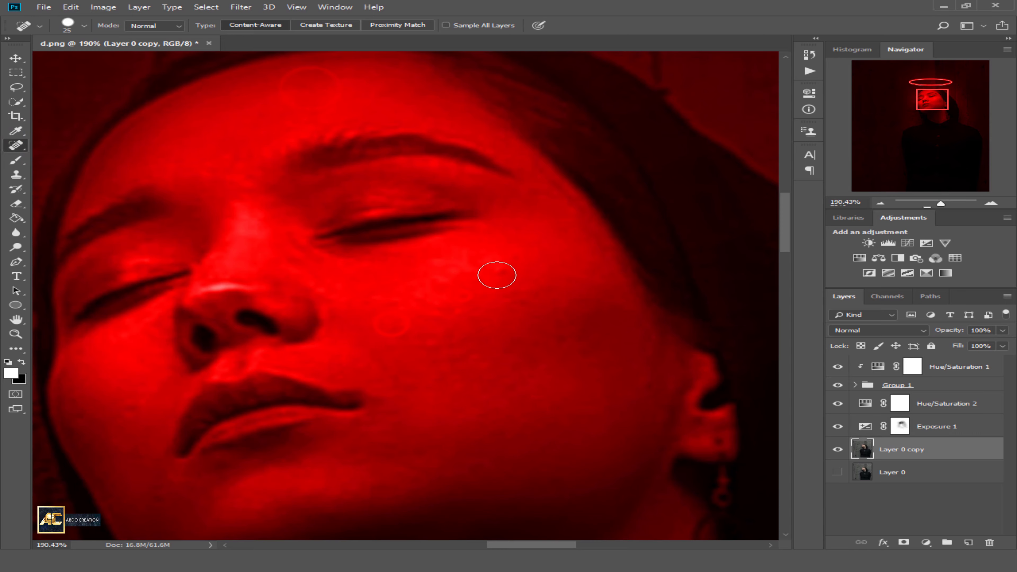
Heal the remaining spots on the outer cheek, jaw and chin on Layer 0 copy
click(594, 350)
click(568, 320)
click(586, 289)
drag(466, 402, 544, 215)
click(401, 321)
click(361, 358)
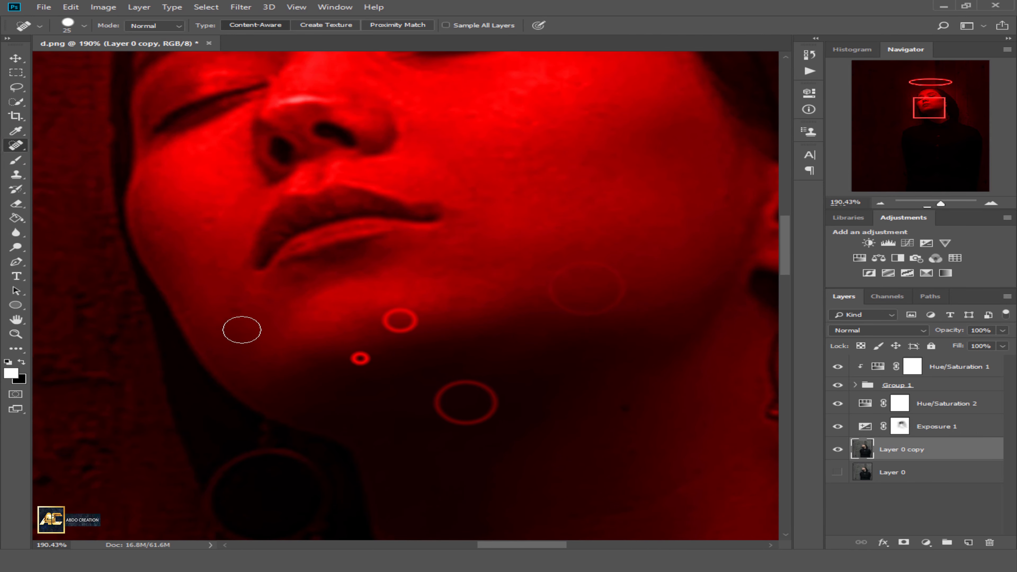
Heal the blemishes on the lower chin edge and the far cheek on Layer 0 copy
drag(233, 322, 261, 309)
drag(215, 227, 191, 209)
click(159, 229)
click(148, 211)
Remove the spots on the neck on Layer 0 copy with the Spot Healing Brush
drag(638, 411, 619, 404)
drag(648, 439, 622, 450)
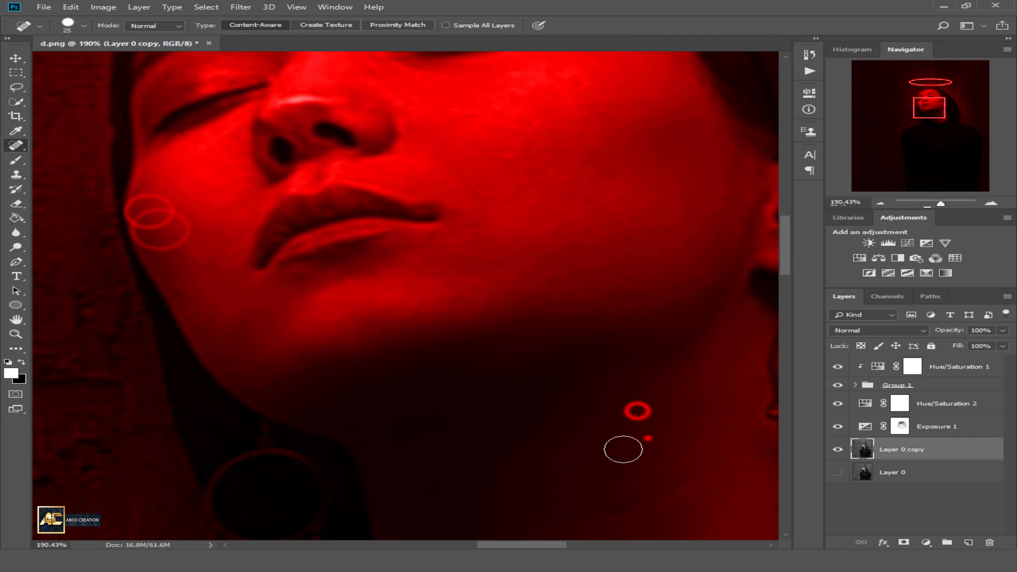
click(710, 421)
click(696, 467)
drag(656, 482, 418, 311)
click(544, 397)
scroll(375, 347, down, 20)
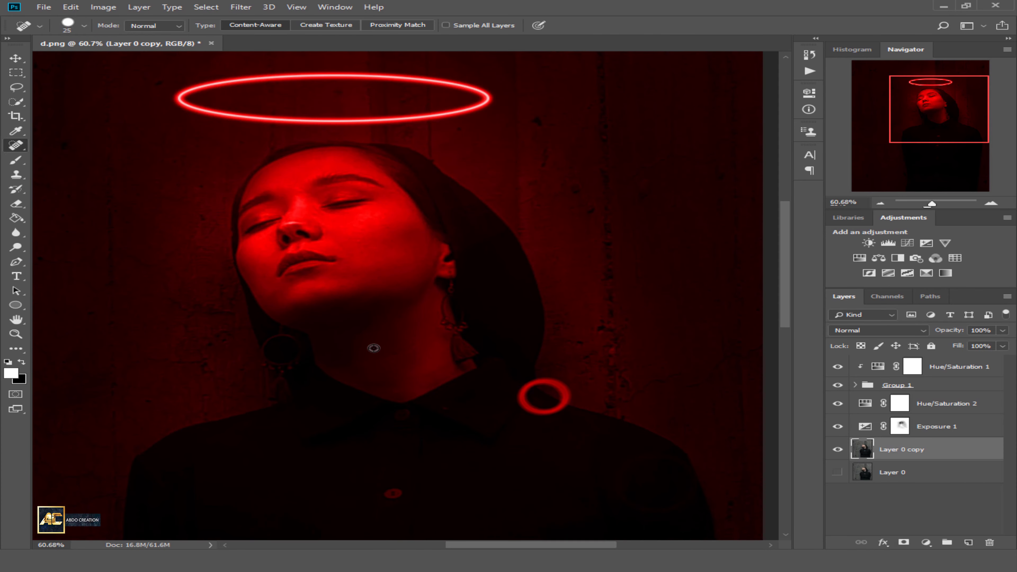
scroll(241, 252, up, 1)
scroll(241, 252, down, 1)
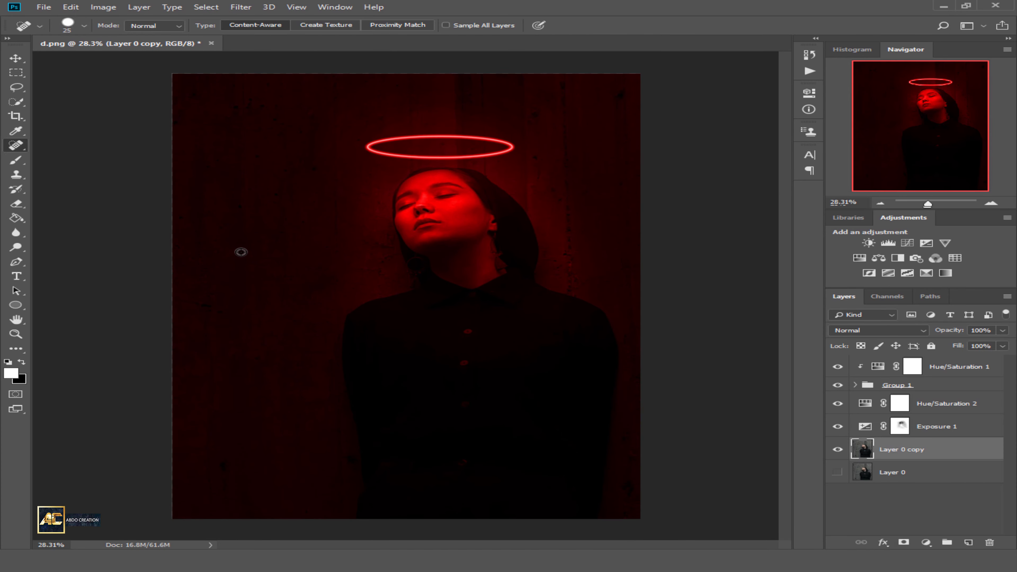
Return to the Exposure 1 mask and paint black around the halo with the 500 px Brush tool
scroll(441, 84, up, 3)
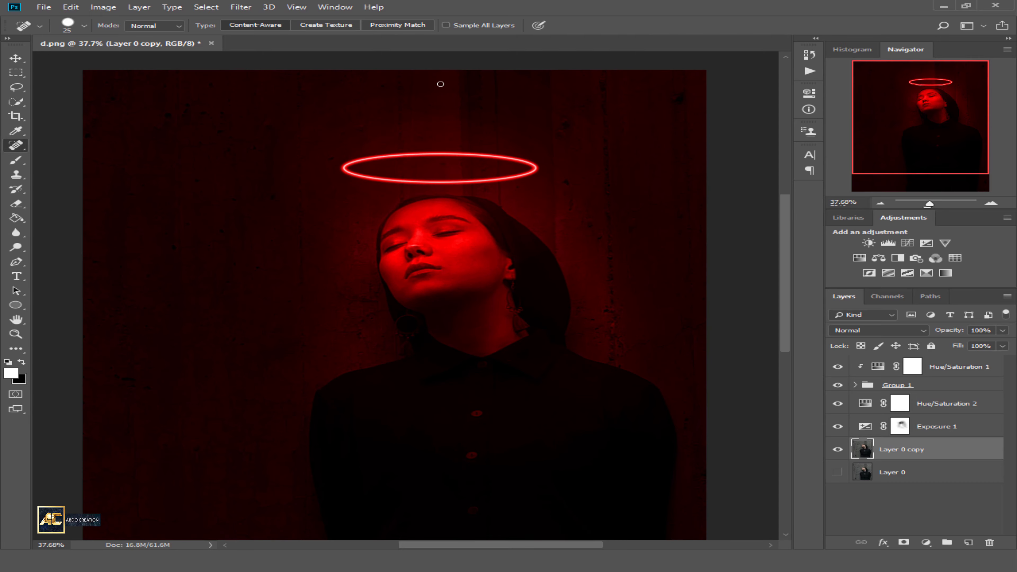
click(899, 422)
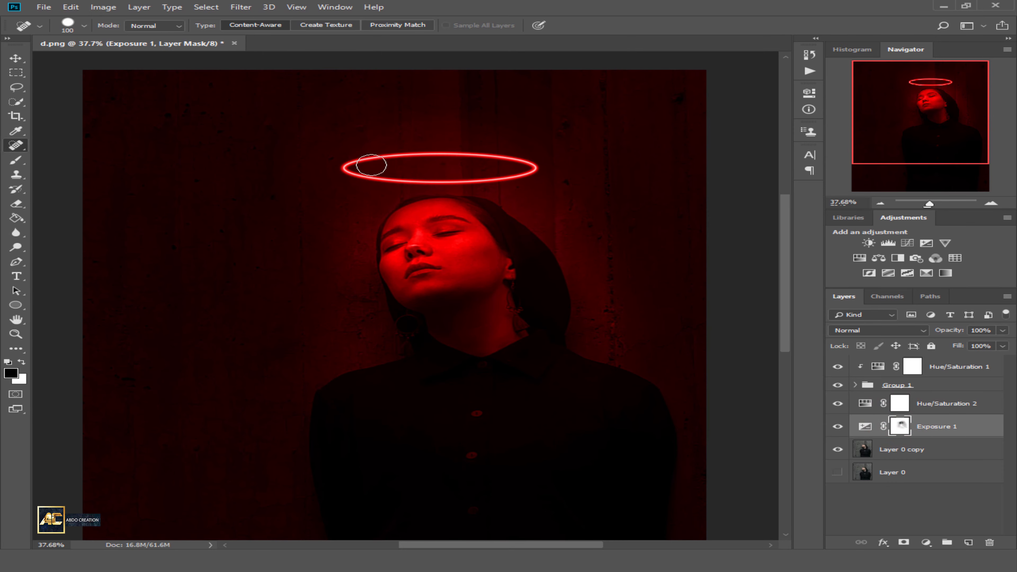
key(bracketright)
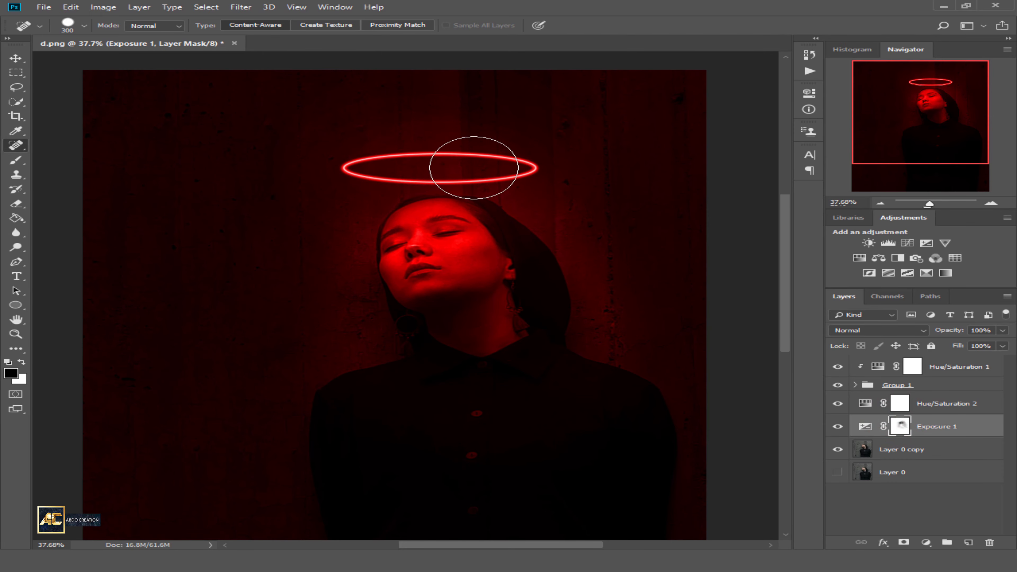
key(b)
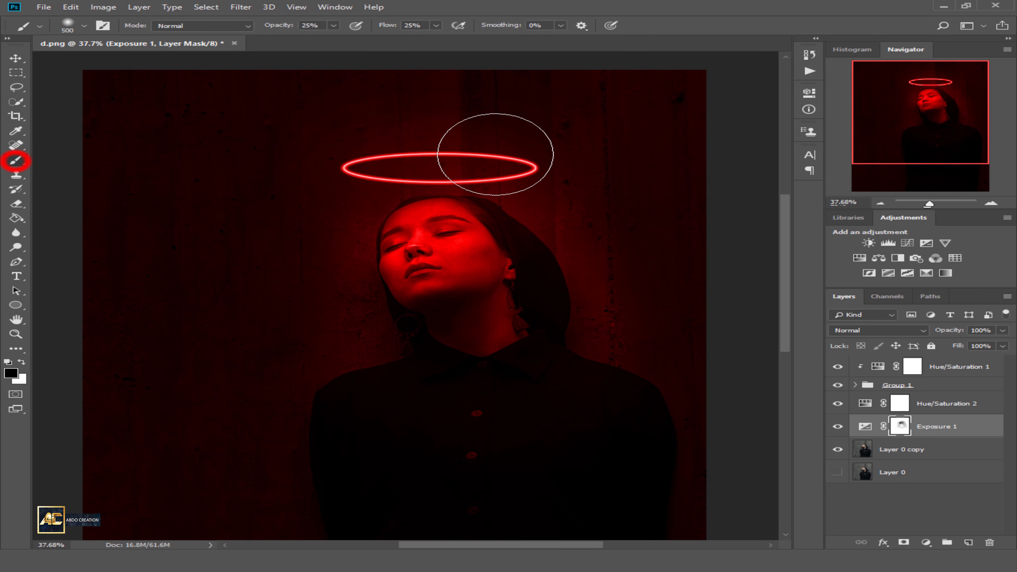
click(351, 183)
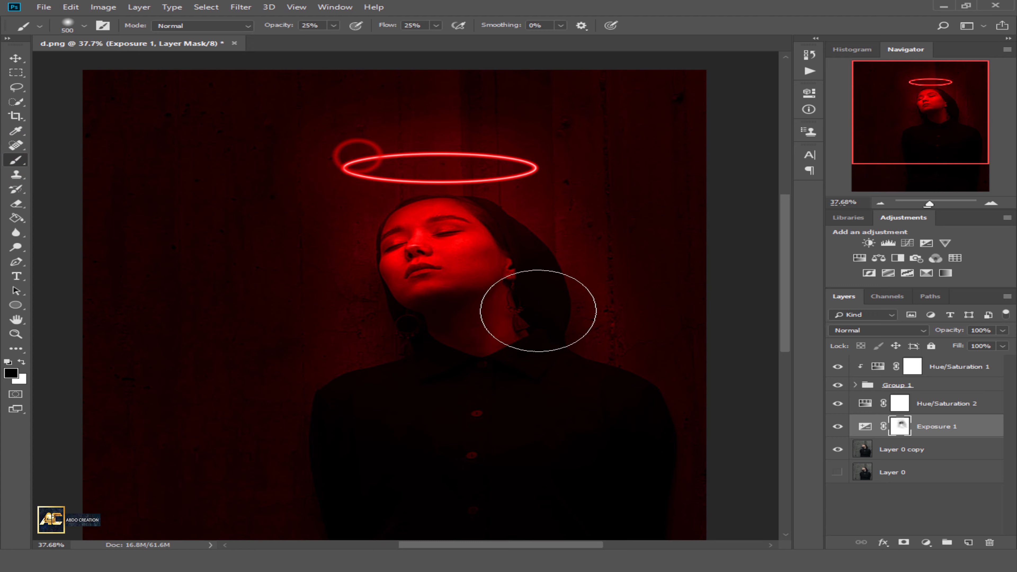
scroll(568, 289, down, 3)
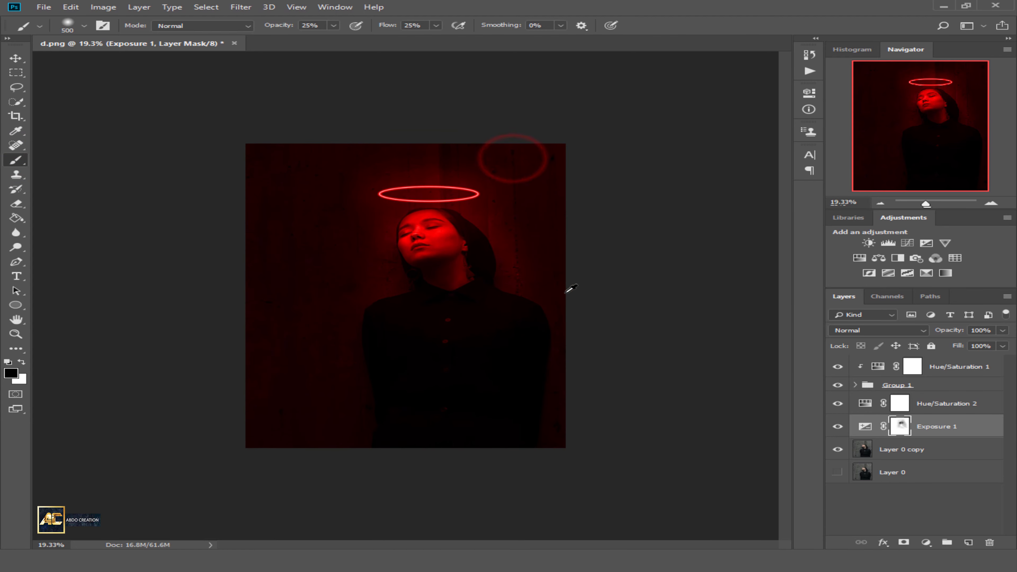
Paint white on the Exposure 1 mask over the wall behind the hood with the 500 px brush
scroll(566, 293, up, 3)
key(x)
click(569, 202)
click(566, 242)
click(560, 183)
click(554, 232)
click(577, 225)
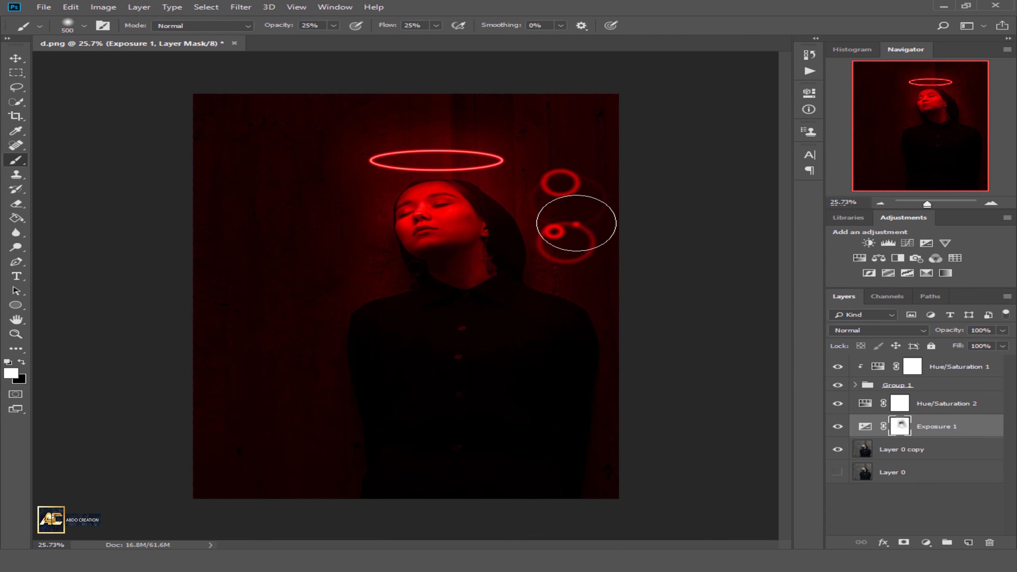
Paint white on the Exposure 1 mask over the upper wall in front of the face and beside the halo
click(317, 184)
click(312, 128)
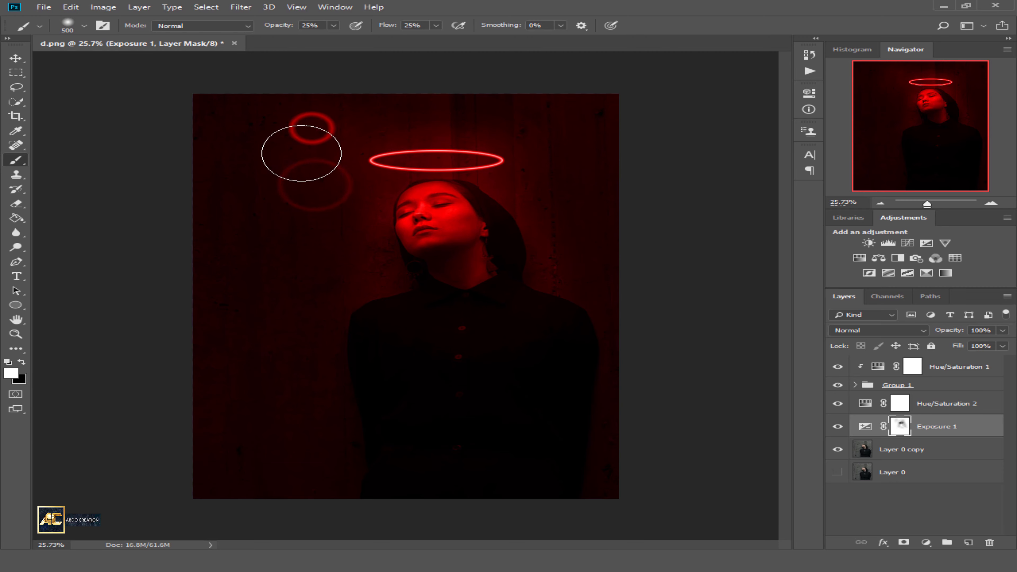
drag(286, 166, 412, 86)
drag(255, 195, 265, 178)
mouse_move(317, 209)
mouse_down()
mouse_move(352, 285)
mouse_move(341, 220)
mouse_up()
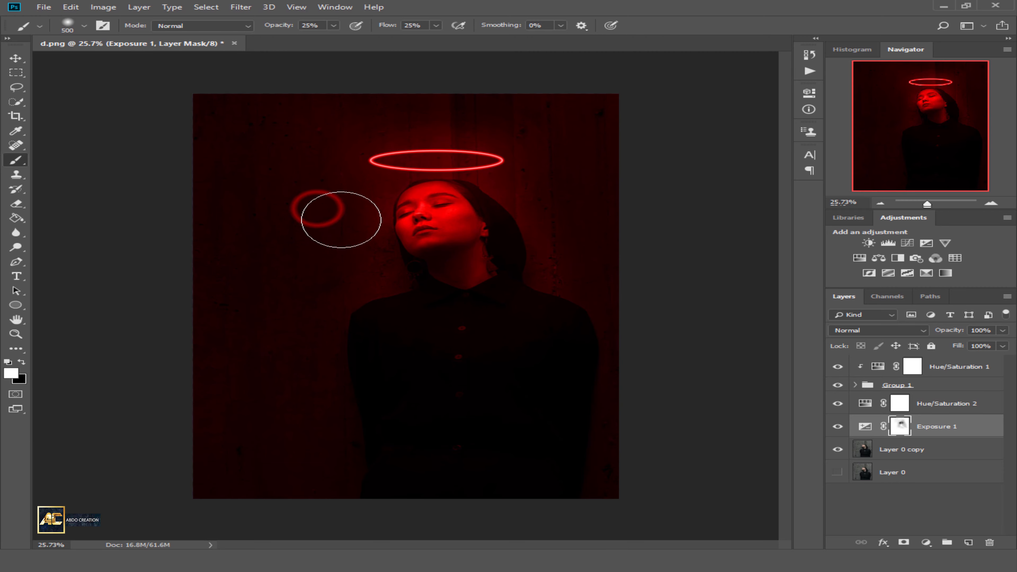
Paint white on the Exposure 1 mask over the lower wall and along the sides of the body
mouse_move(307, 258)
mouse_down()
mouse_move(279, 315)
mouse_move(320, 441)
mouse_move(331, 345)
mouse_up()
mouse_move(588, 410)
mouse_down()
mouse_move(617, 334)
mouse_move(614, 311)
mouse_move(590, 336)
mouse_move(570, 260)
mouse_up()
mouse_move(347, 389)
mouse_down()
mouse_move(317, 346)
mouse_move(295, 353)
mouse_up()
mouse_move(325, 339)
mouse_down()
mouse_move(320, 289)
mouse_move(257, 329)
mouse_up()
mouse_move(193, 307)
mouse_down()
mouse_move(311, 475)
mouse_move(317, 441)
mouse_up()
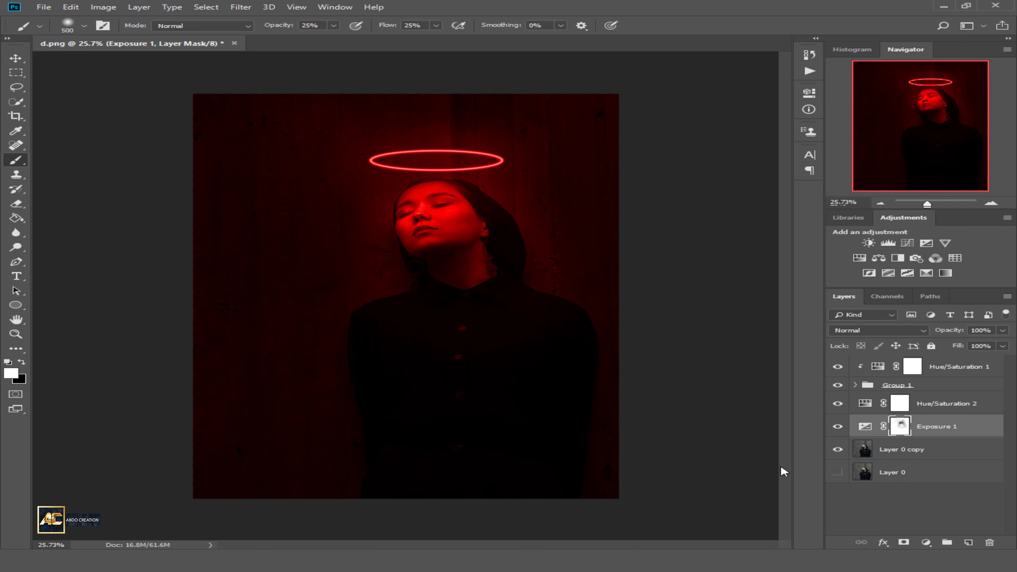
Toggle the Hue/Saturation 2 layer to compare its effect, and lower its opacity to about 63%
click(835, 408)
click(835, 408)
click(835, 408)
click(837, 404)
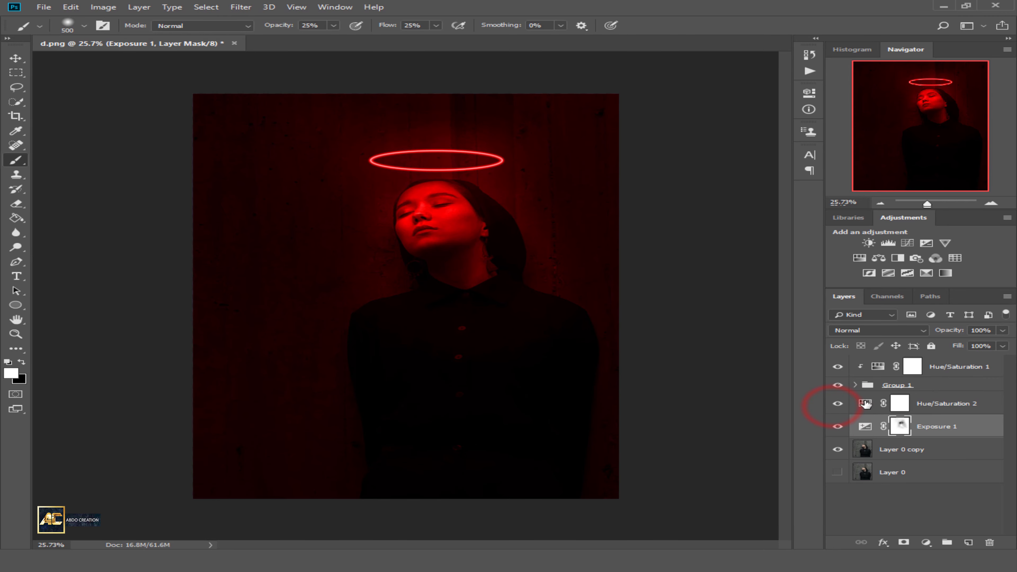
click(973, 403)
drag(1003, 330, 985, 352)
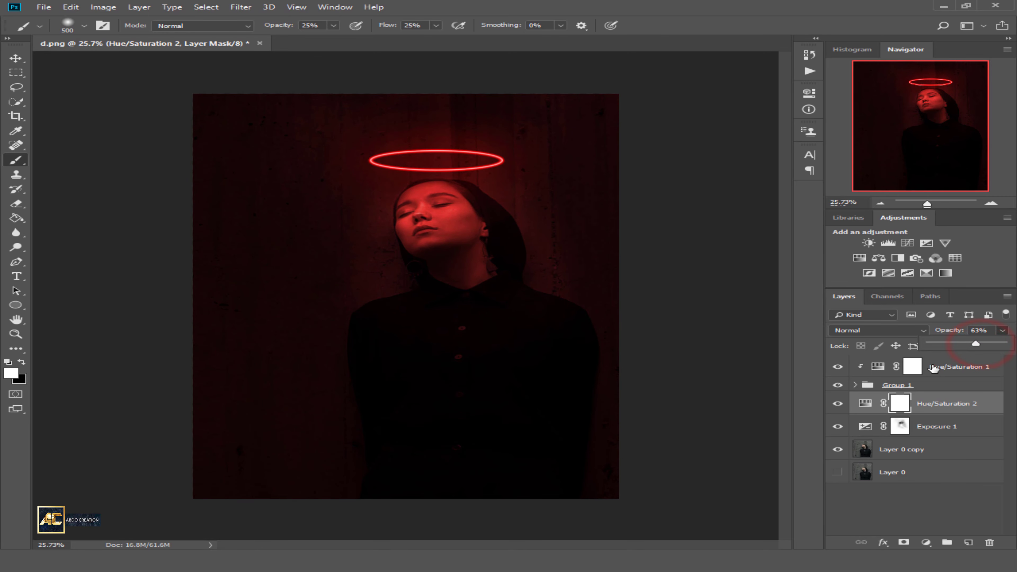
Group the layers from Hue/Saturation 1 down to Exposure 1 and toggle the group to compare before and after
click(963, 368)
shift+click(927, 427)
key(ctrl+g)
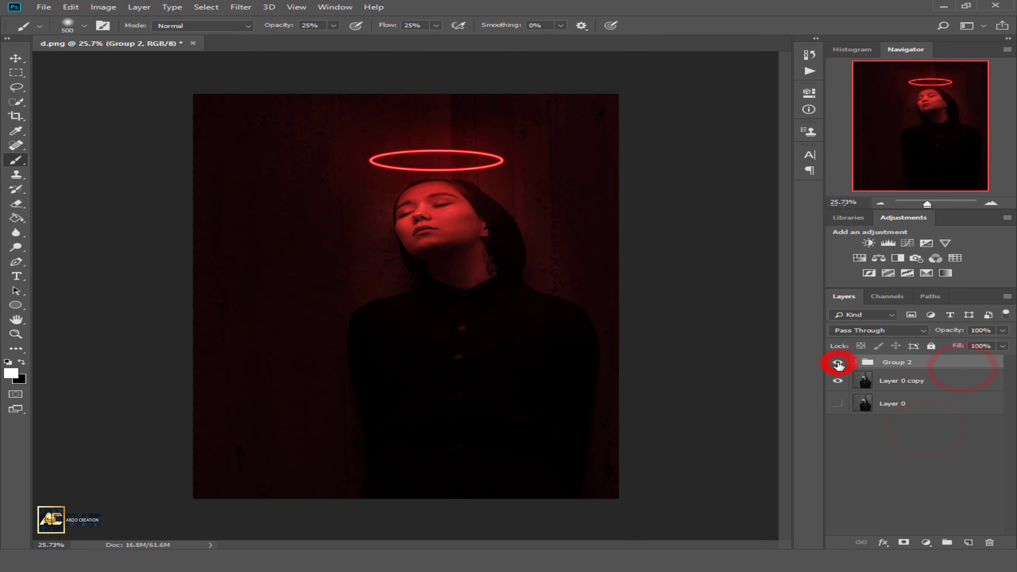
click(839, 363)
click(838, 364)
Stamp Group 2 and Layer 0 copy into a new merged layer and begin a Camera Raw adjustment with Exposure about -0.05
click(893, 380)
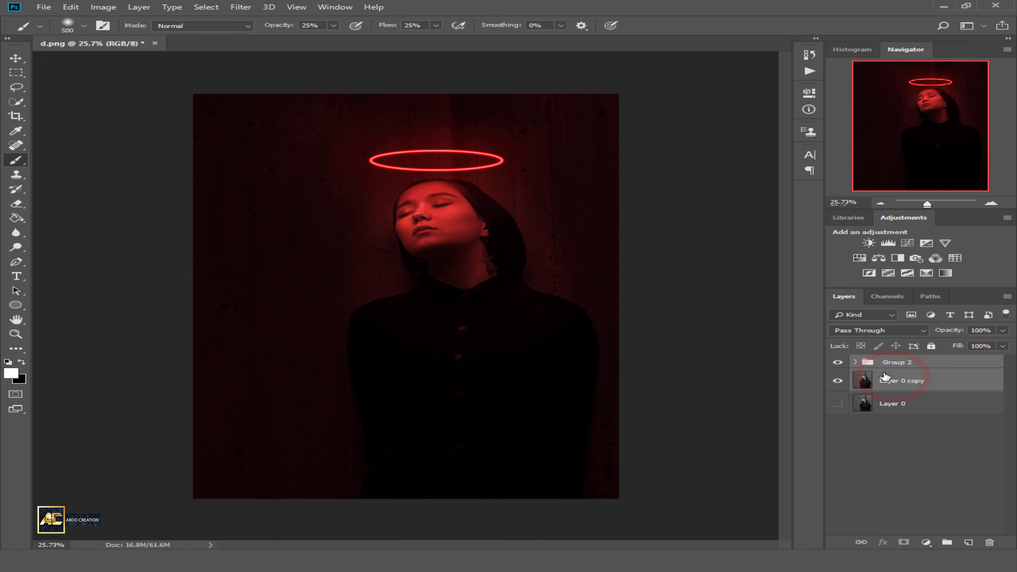
key(ctrl+alt+shift+e)
click(240, 7)
click(260, 72)
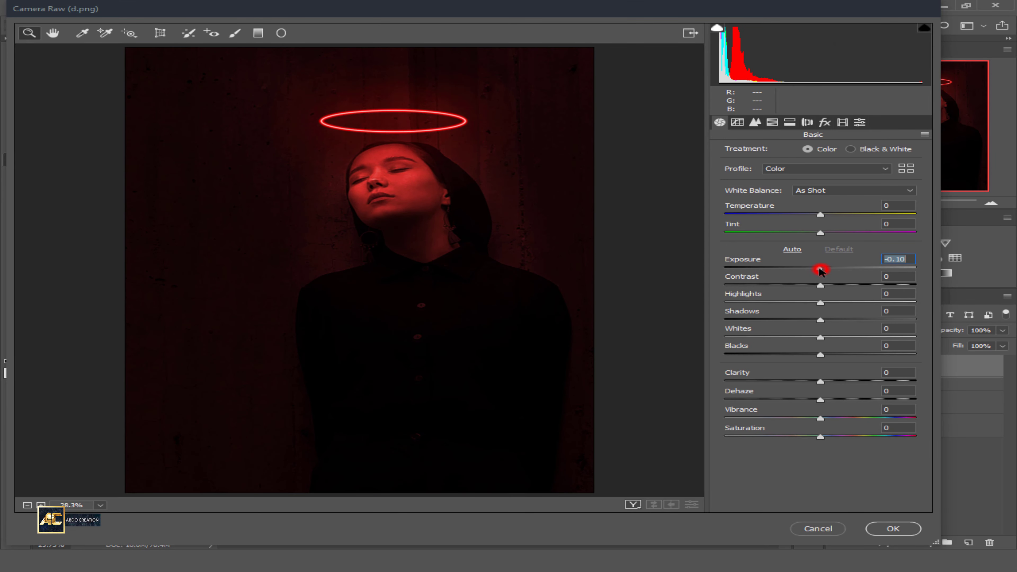
drag(820, 271, 820, 274)
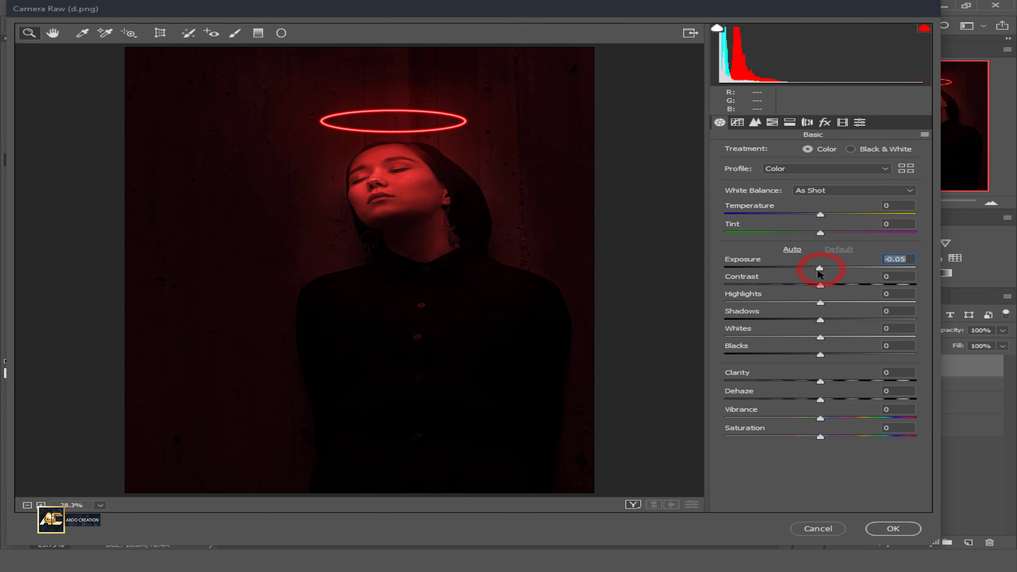
Add graduated filters from the lower-left and lower-right image corners toward the chest, with Exposure -1.60 on the left and -4.00 on the right
click(258, 33)
drag(153, 497, 436, 316)
mouse_move(651, 371)
mouse_down()
mouse_move(363, 276)
mouse_move(440, 214)
mouse_move(693, 477)
mouse_up()
drag(440, 213, 486, 266)
drag(794, 207, 734, 207)
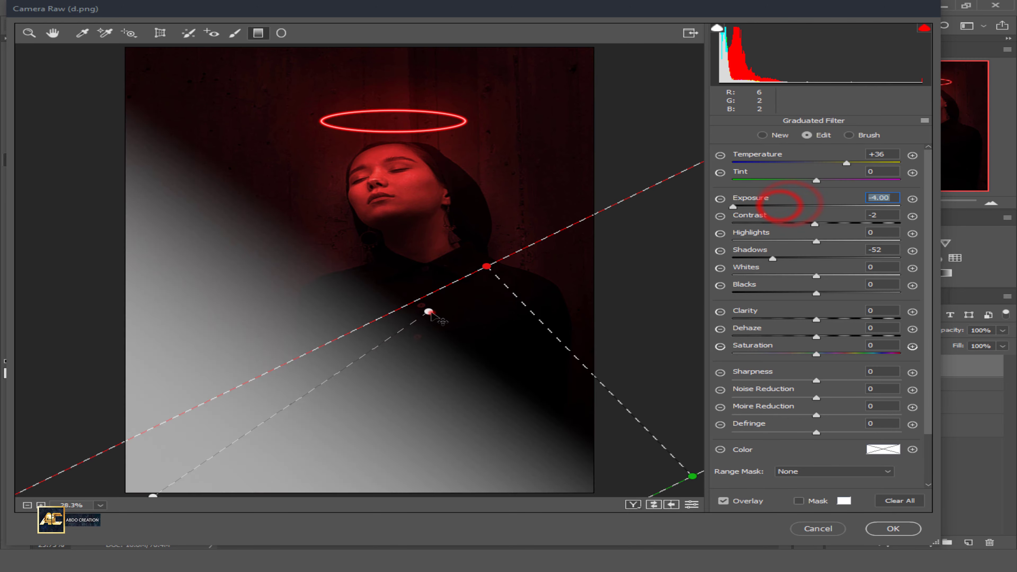
drag(429, 312, 400, 269)
drag(792, 206, 783, 207)
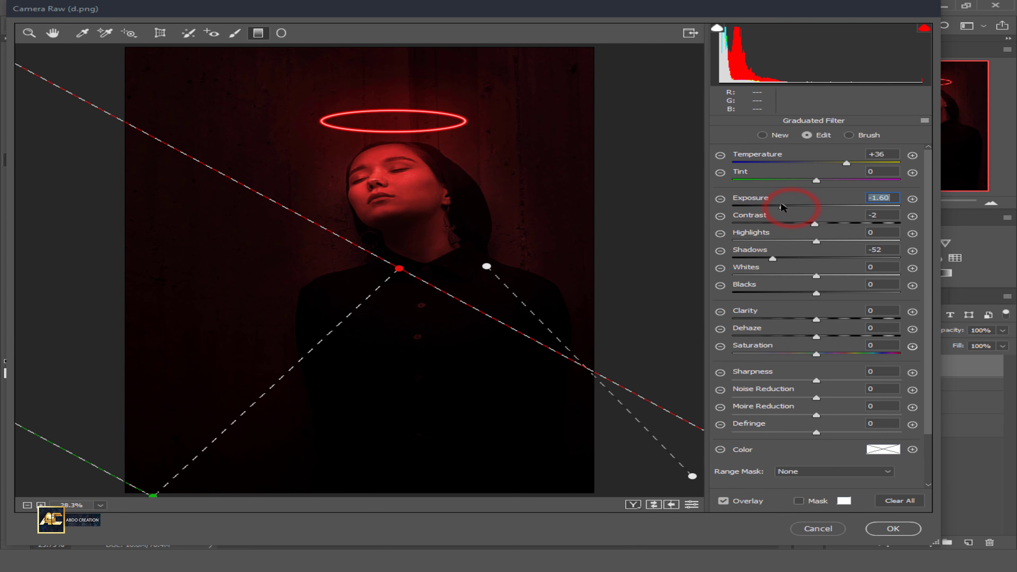
Set the basic Camera Raw values to Exposure +0.20, Contrast -7, Highlights +9, Shadows -76, Whites -2, Clarity +5, Vibrance +2 and Saturation -5
click(27, 34)
click(824, 269)
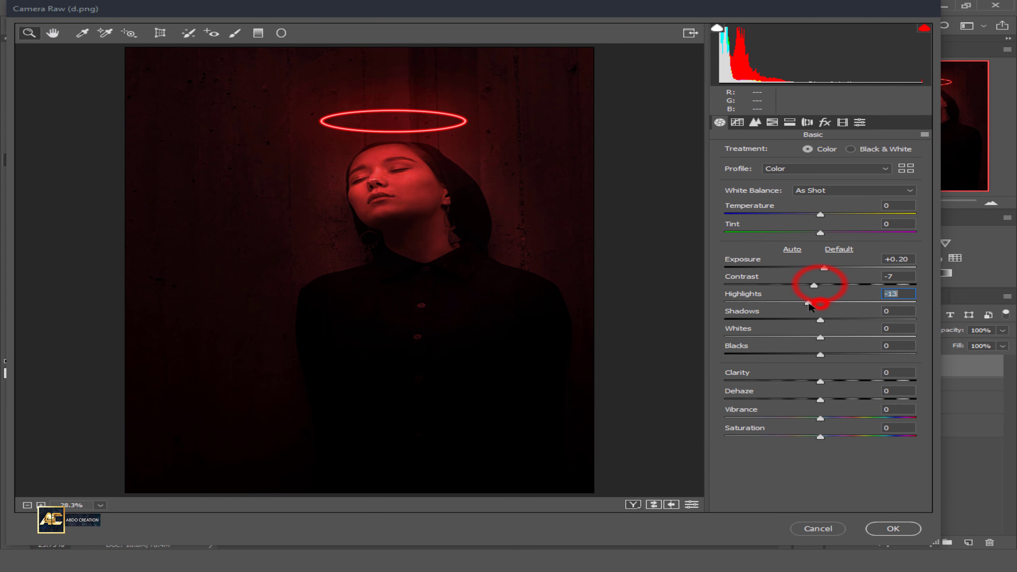
drag(810, 304, 829, 303)
click(819, 319)
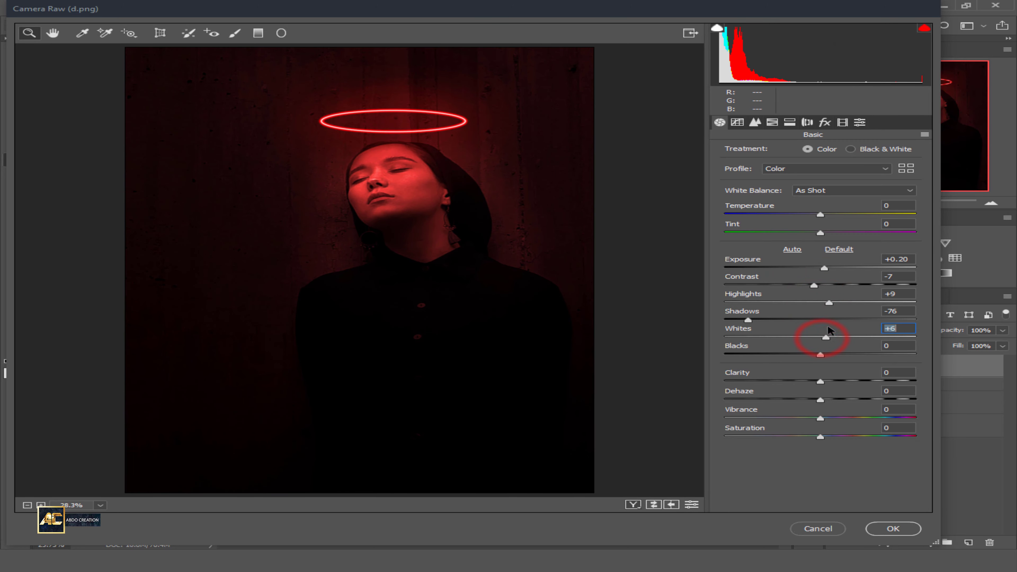
drag(824, 383, 828, 434)
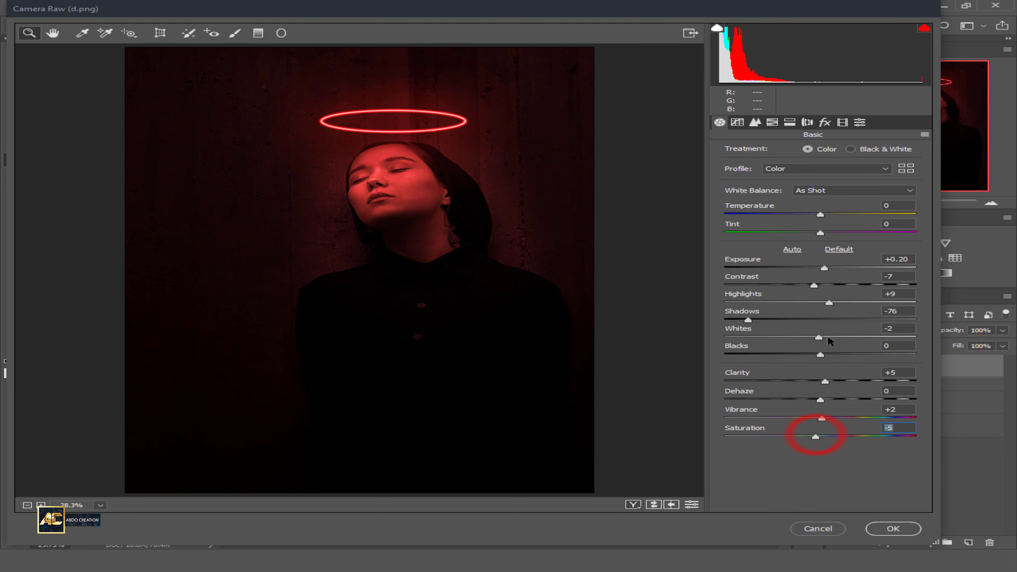
Set the post-crop vignette amount to -6, lift the tone curve's black point to output 8, and apply the filter
click(825, 122)
drag(819, 267, 802, 275)
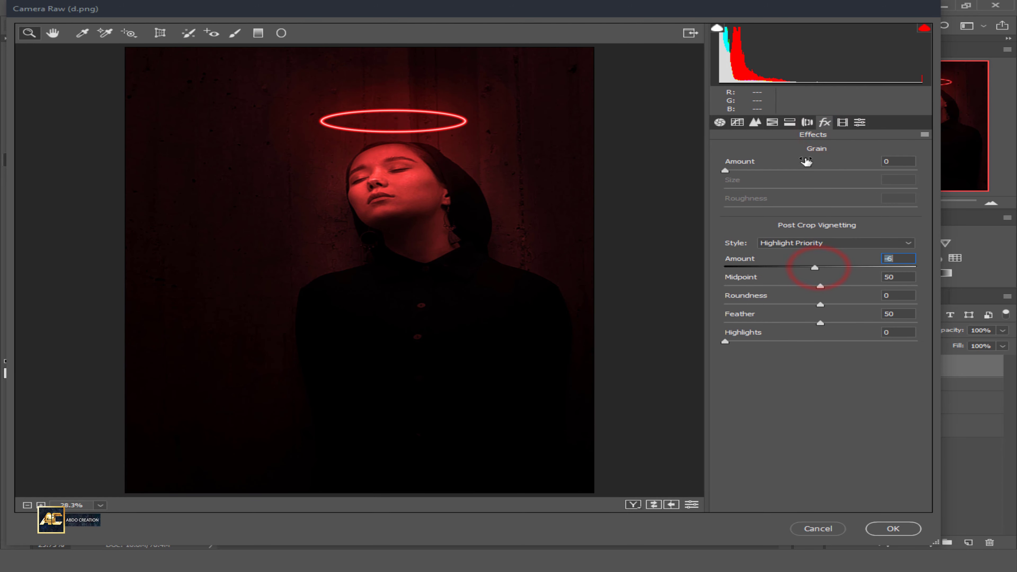
click(738, 122)
click(770, 311)
drag(719, 346, 720, 342)
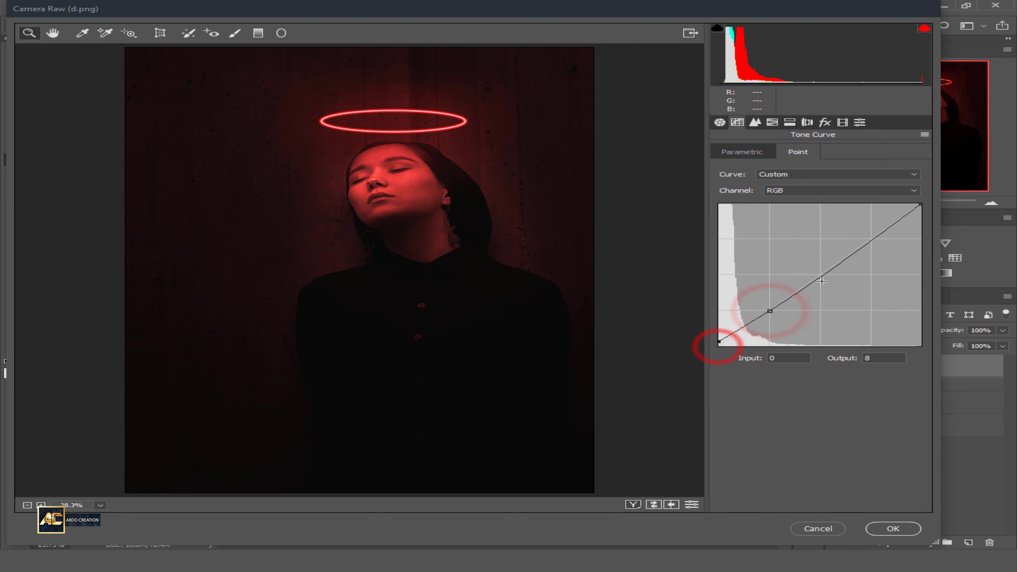
drag(821, 280, 811, 276)
click(887, 529)
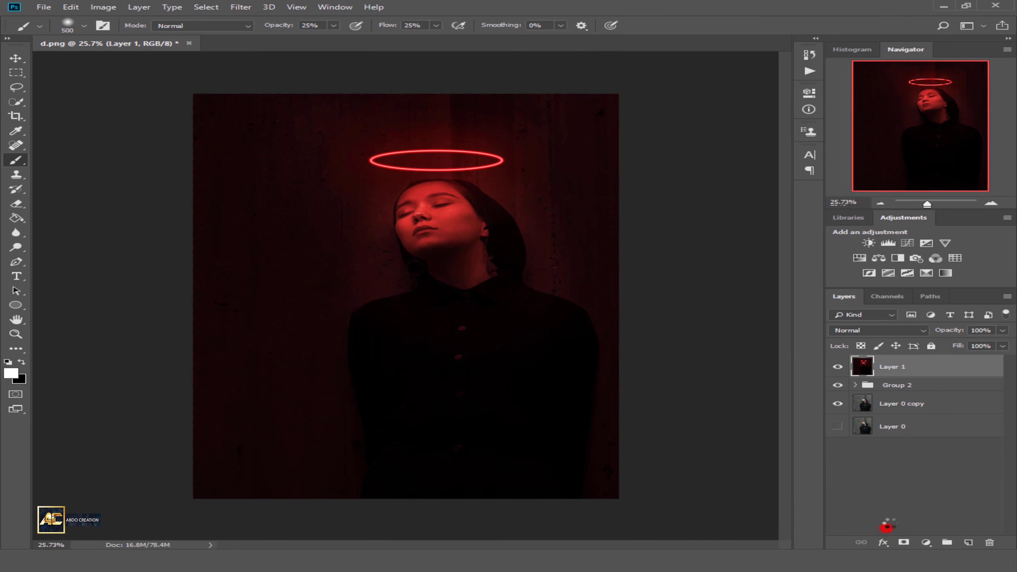
Add a Selective Color adjustment above the filtered layer and fine-tune the Reds, with Cyan at about +2
click(927, 543)
click(895, 539)
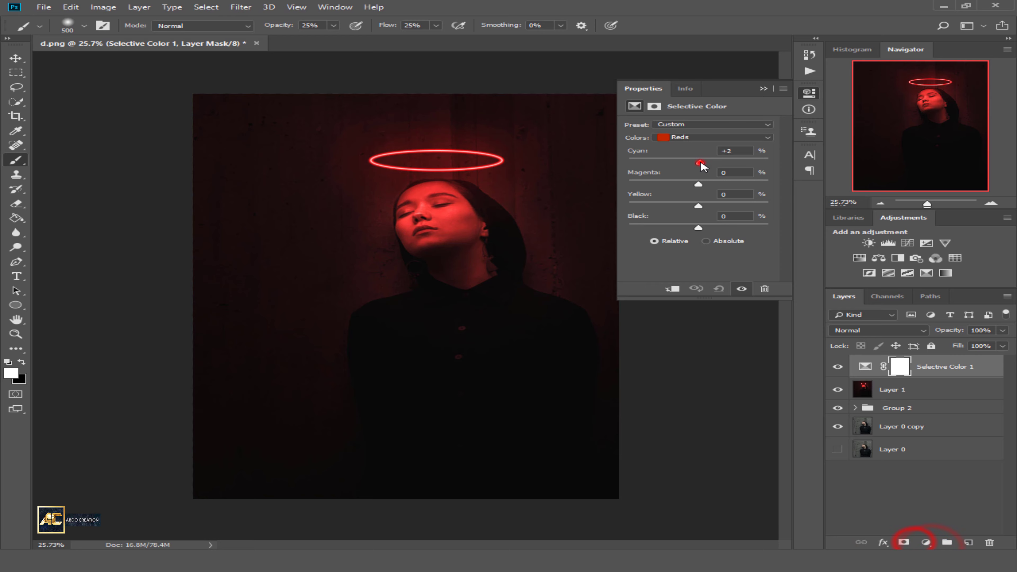
mouse_move(694, 161)
mouse_down()
mouse_move(739, 160)
mouse_move(704, 167)
mouse_up()
drag(698, 206, 705, 230)
Adjust the Selective Color Blacks with Magenta about +5 and Black +3, and compare the layer's effect
click(681, 137)
click(686, 217)
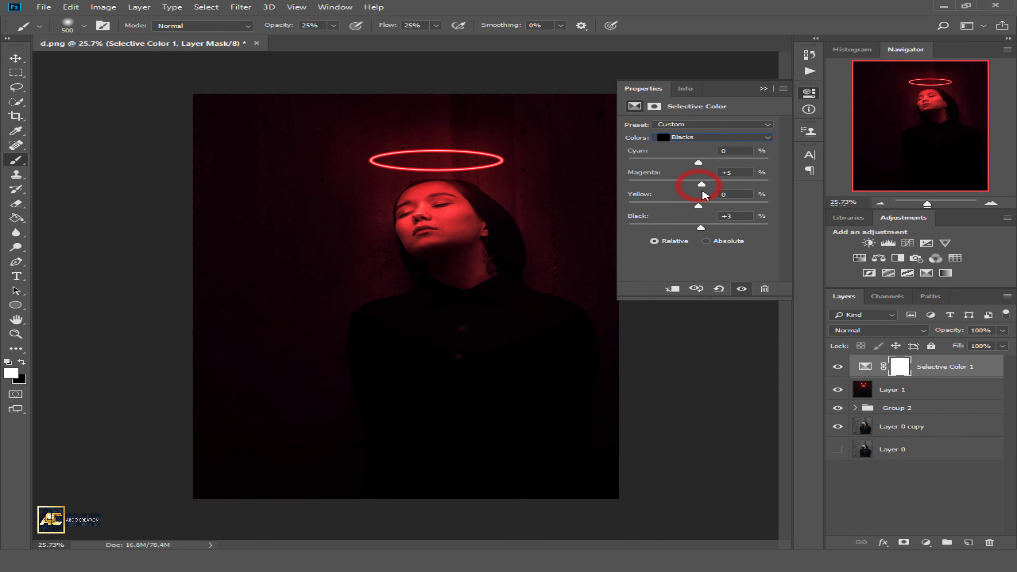
drag(703, 191, 697, 167)
click(763, 89)
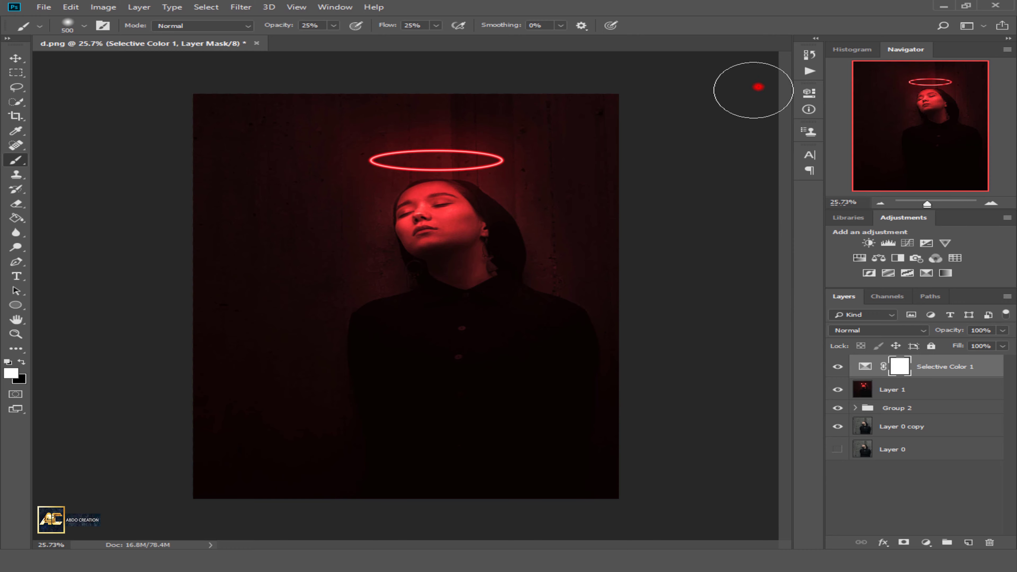
click(838, 361)
Add a Hue/Saturation adjustment and set the Reds to Saturation +19 and Lightness +6
click(860, 258)
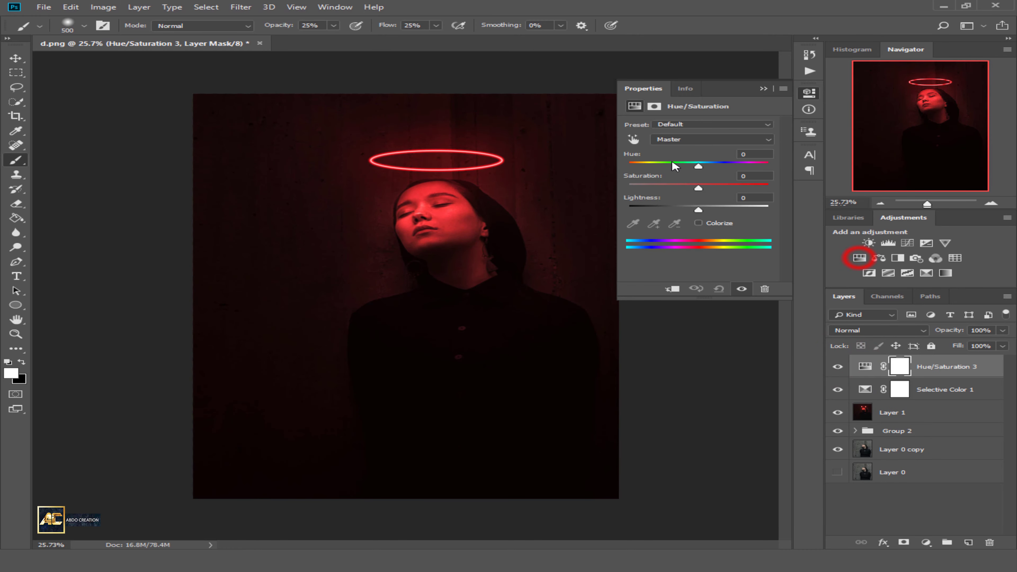
click(671, 139)
click(670, 159)
drag(699, 187, 704, 210)
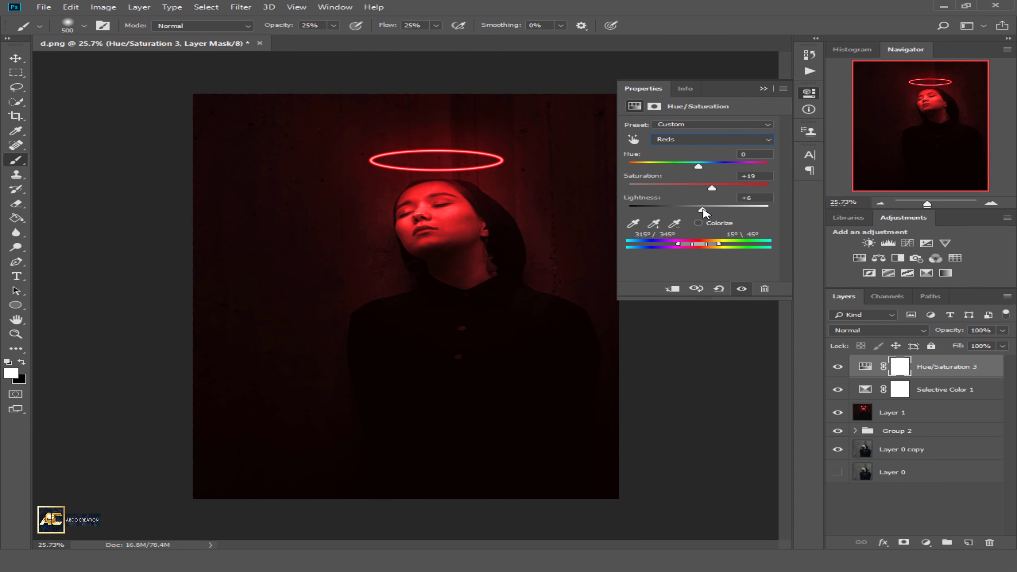
click(764, 89)
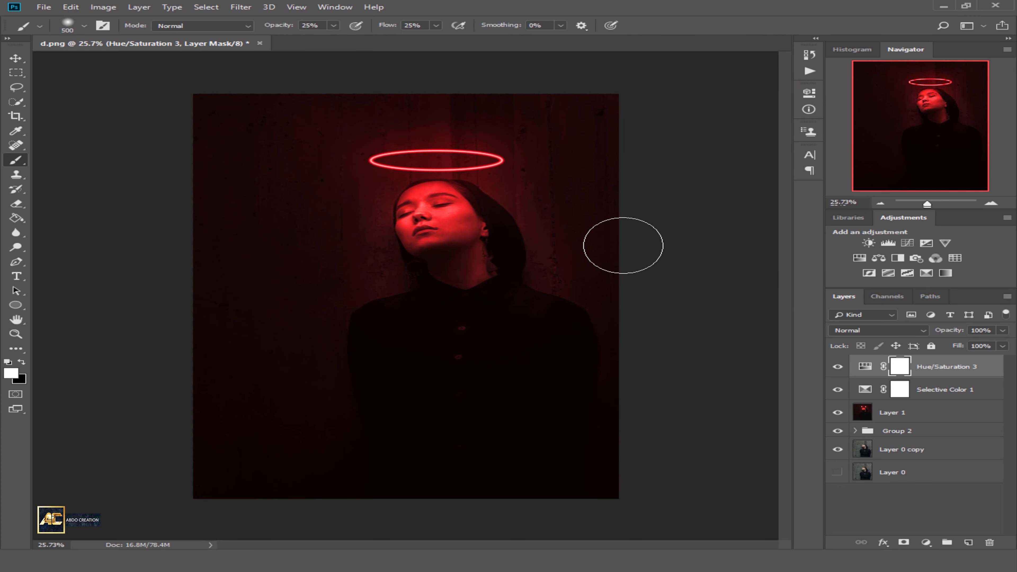
Copy a rectangular area around the halo from Layer 1 to a new layer, keeping only one copy
click(898, 410)
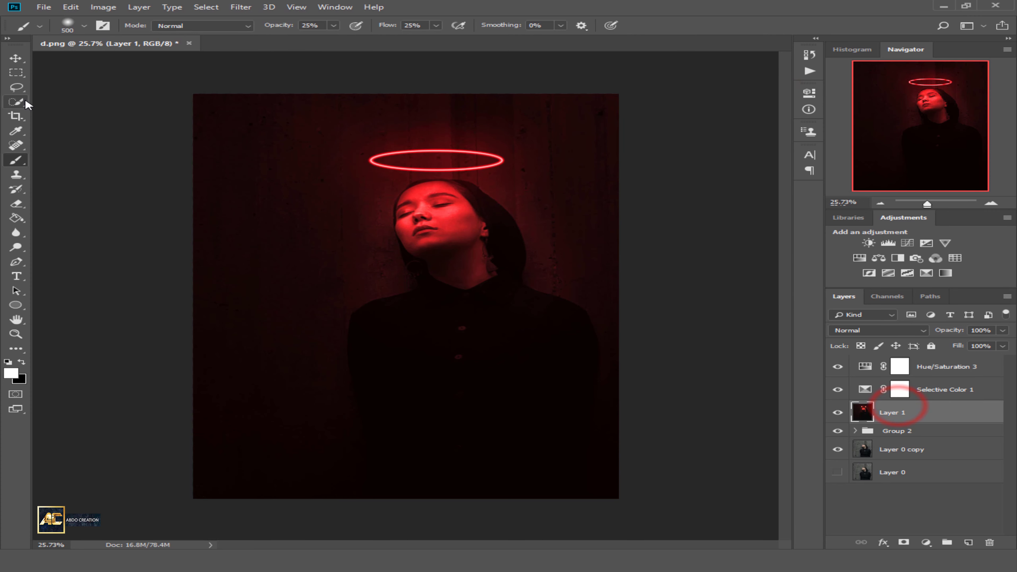
click(16, 73)
drag(521, 125, 361, 175)
key(ctrl+j)
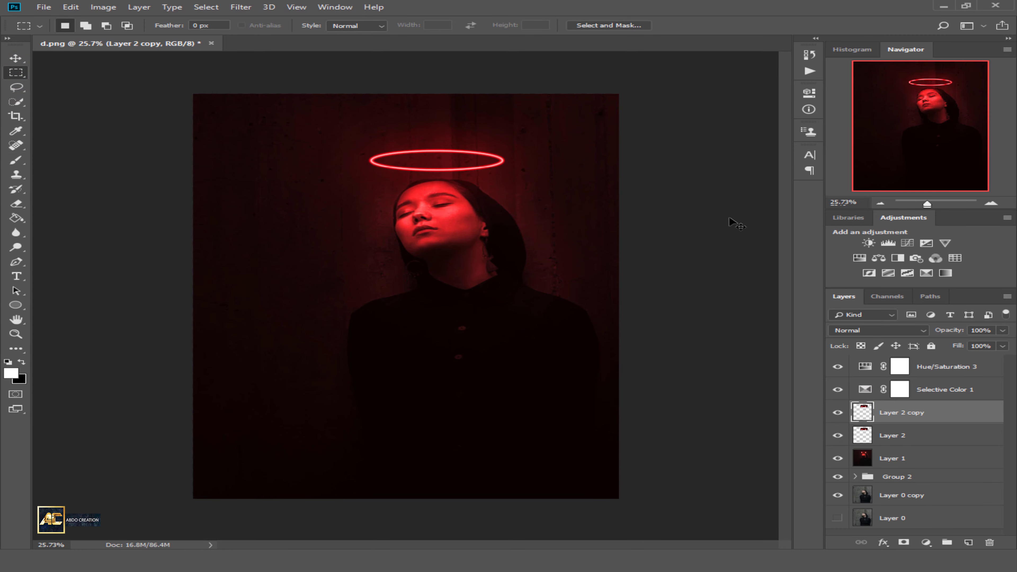
click(841, 412)
click(841, 412)
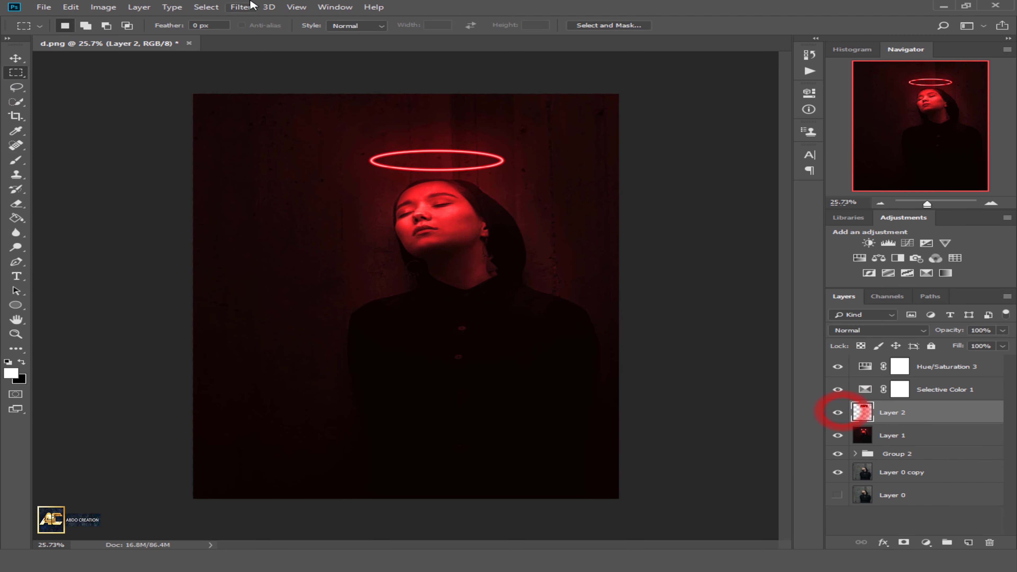
Apply a Gaussian Blur with a small radius to the halo copy on Layer 2 to strengthen its glow
click(259, 4)
mouse_move(243, 5)
mouse_move(305, 134)
click(499, 177)
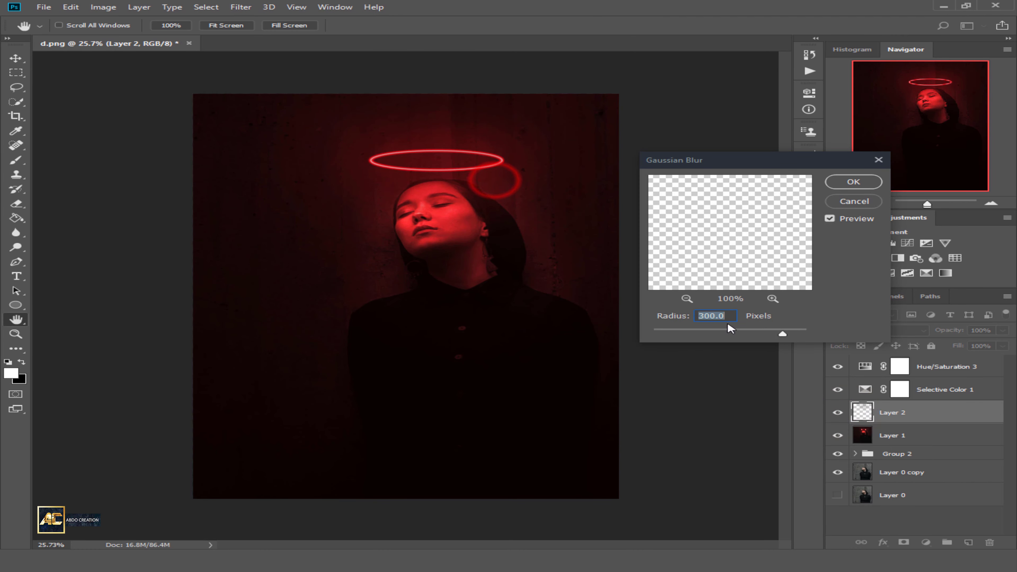
drag(779, 330, 692, 330)
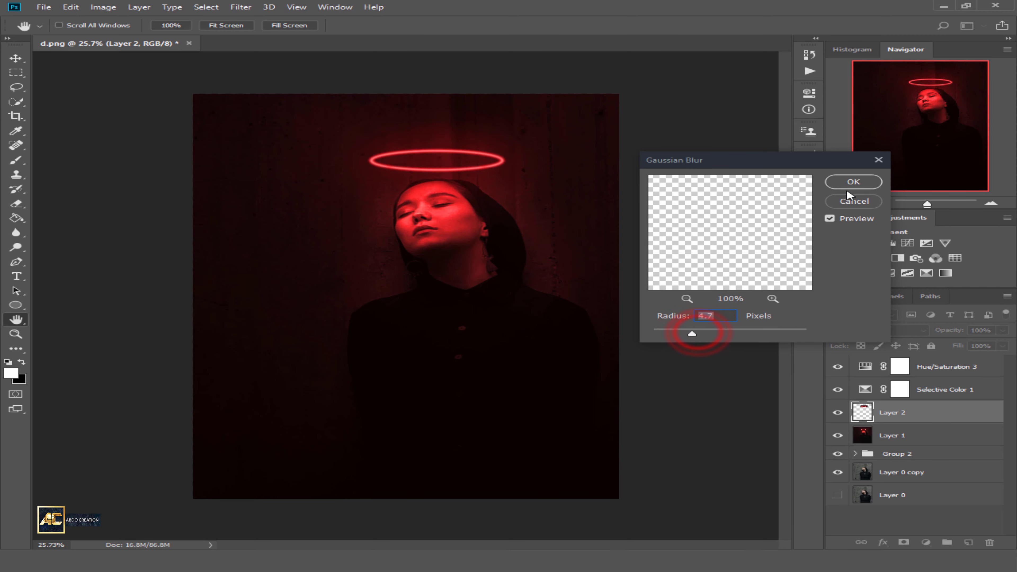
click(853, 182)
Merge the blurred halo layer with Layer 1
shift+click(885, 436)
right_click(881, 433)
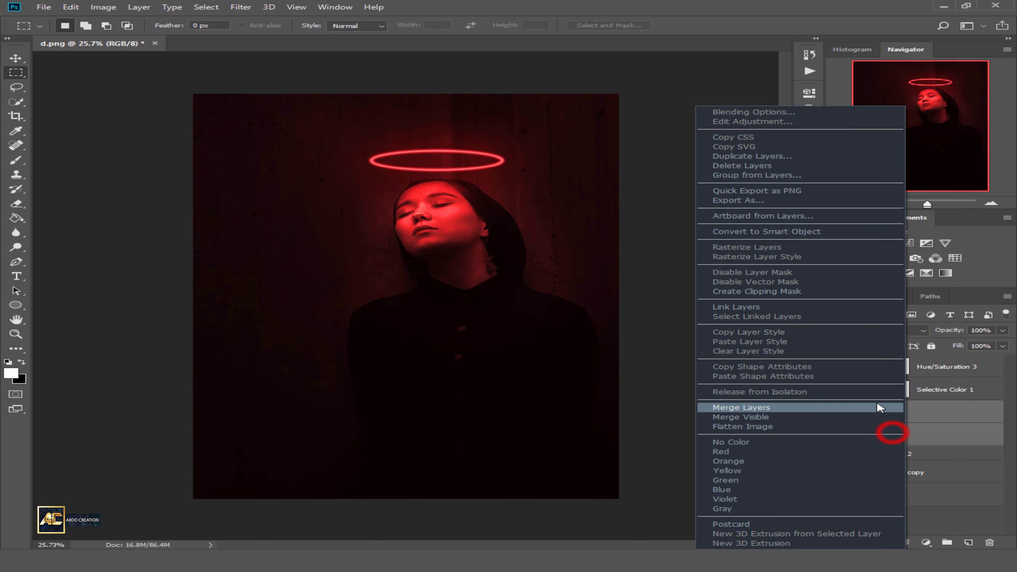
click(743, 406)
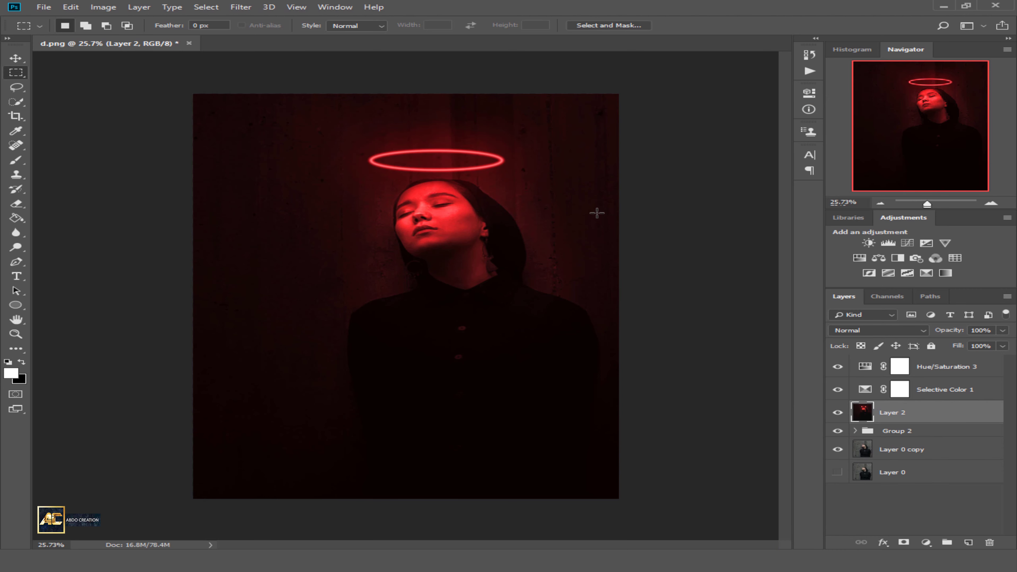
Merge all layers from Hue/Saturation 3 down to Layer 0 copy into a single layer
click(949, 367)
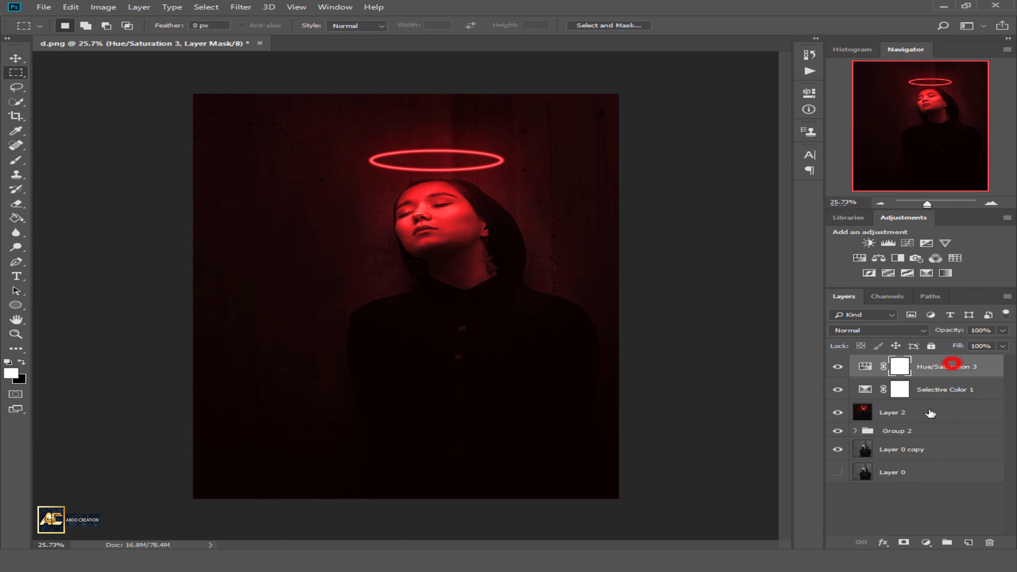
shift+click(887, 448)
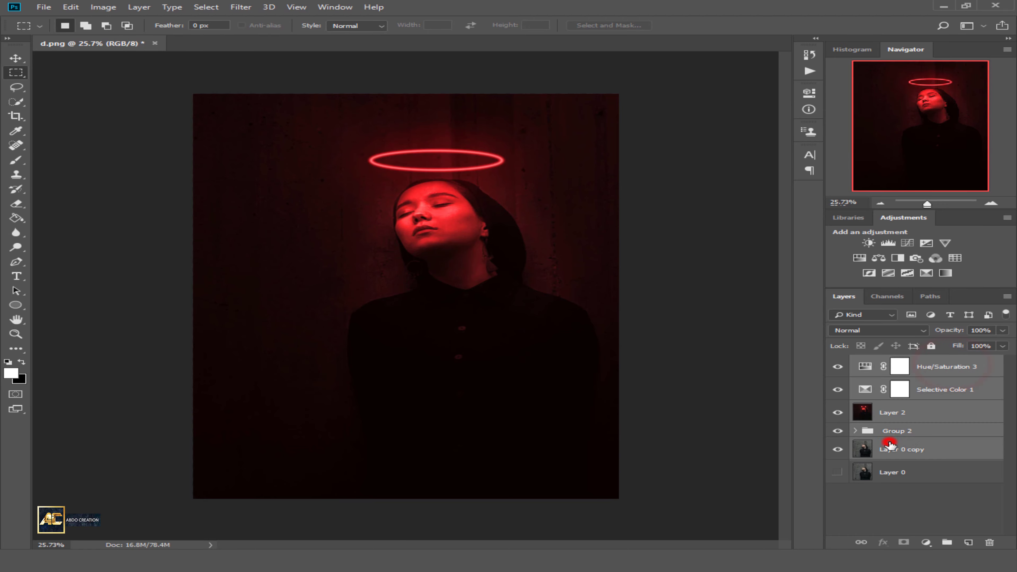
right_click(947, 430)
click(807, 411)
Show the original Layer 0 and toggle the merged layer above it to compare before and after
click(840, 390)
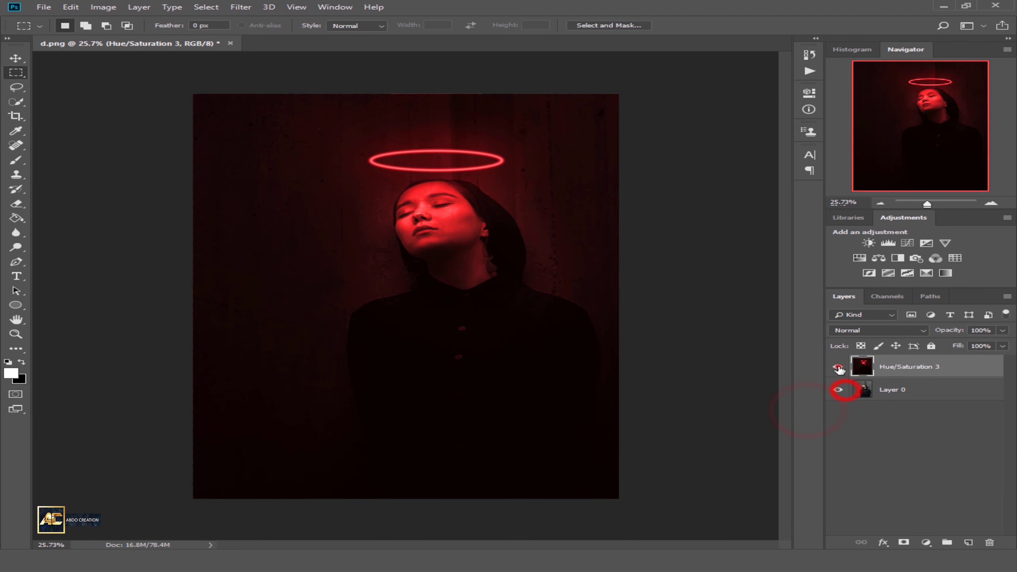
click(839, 368)
click(839, 368)
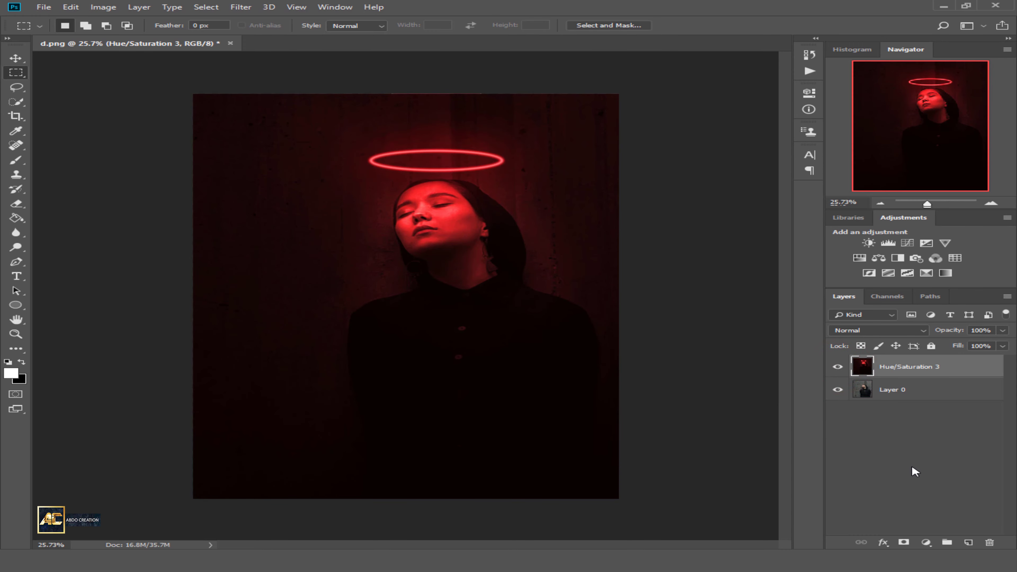
Add a Color Lookup adjustment layer above Hue/Saturation 3 with the HorrorBlue.3DL 3DLUT file
key(c)
click(926, 543)
click(920, 477)
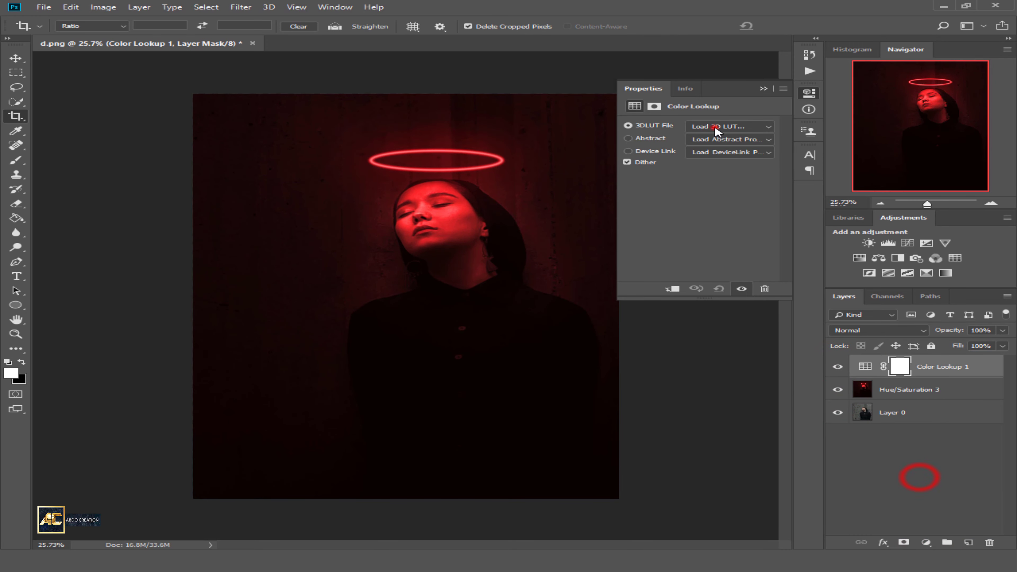
click(715, 128)
scroll(717, 396, down, 10)
scroll(721, 405, down, 3)
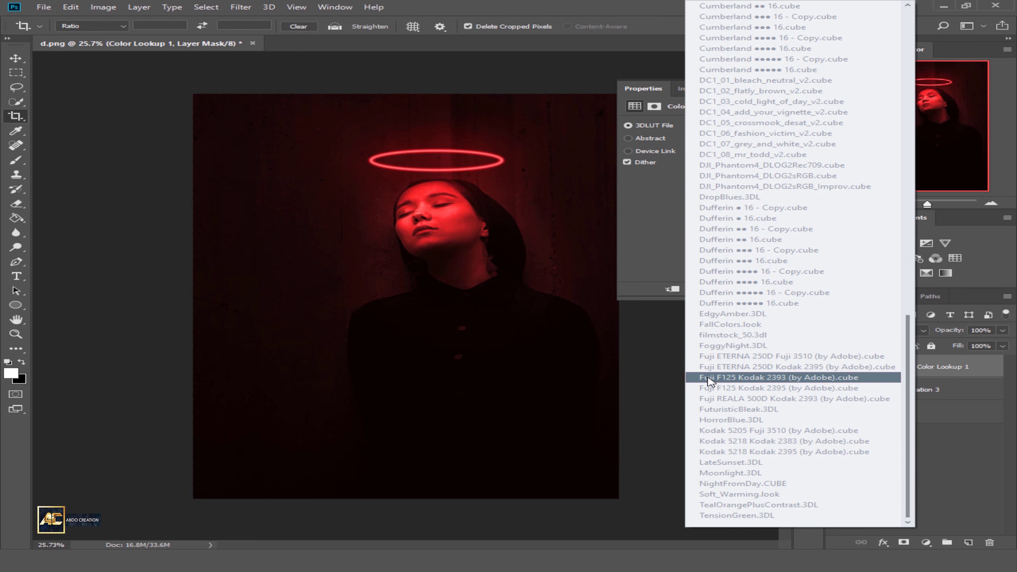
click(707, 417)
click(762, 89)
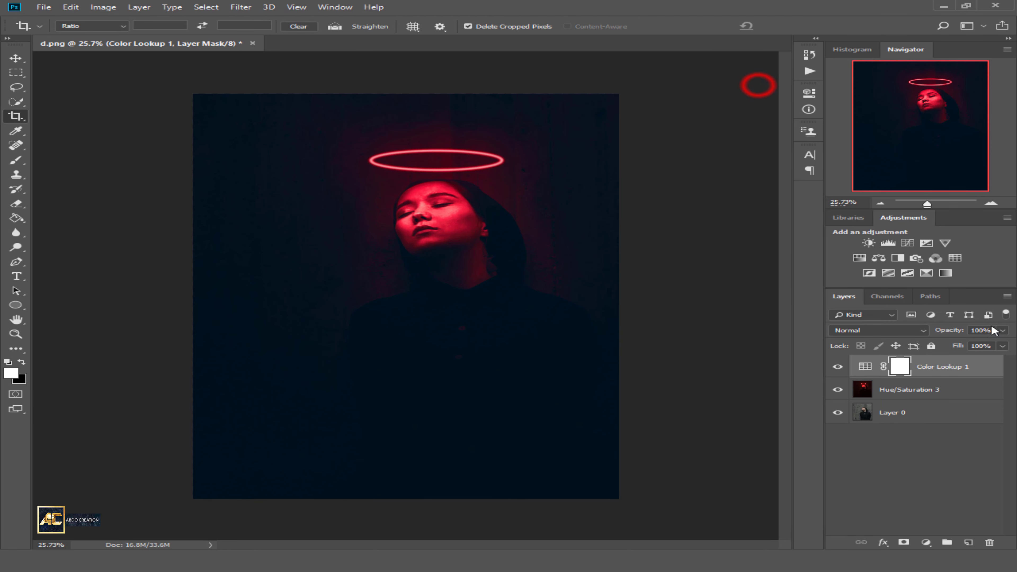
Reduce the Color Lookup 1 layer's opacity to 57%
click(1003, 330)
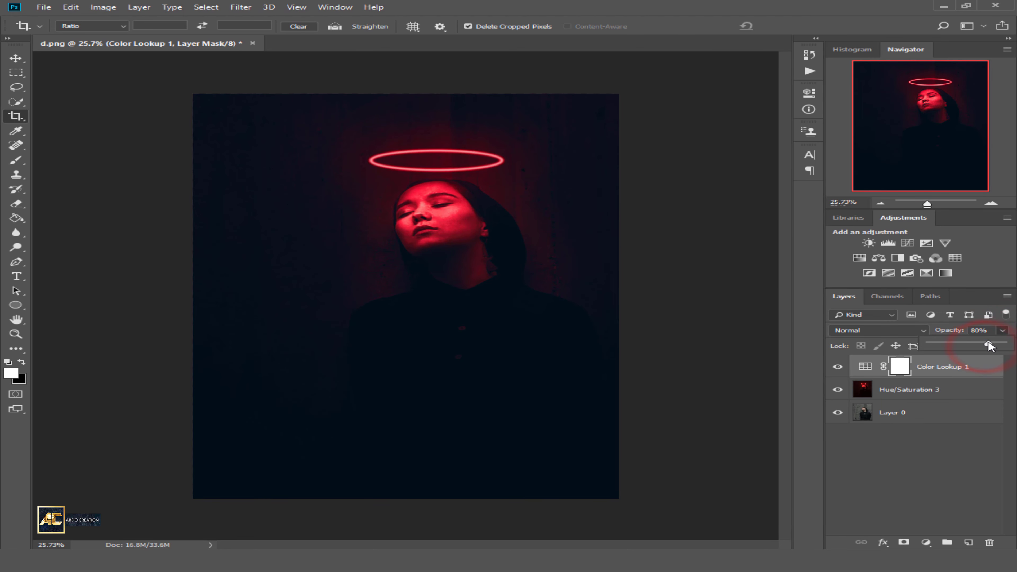
drag(980, 346, 974, 345)
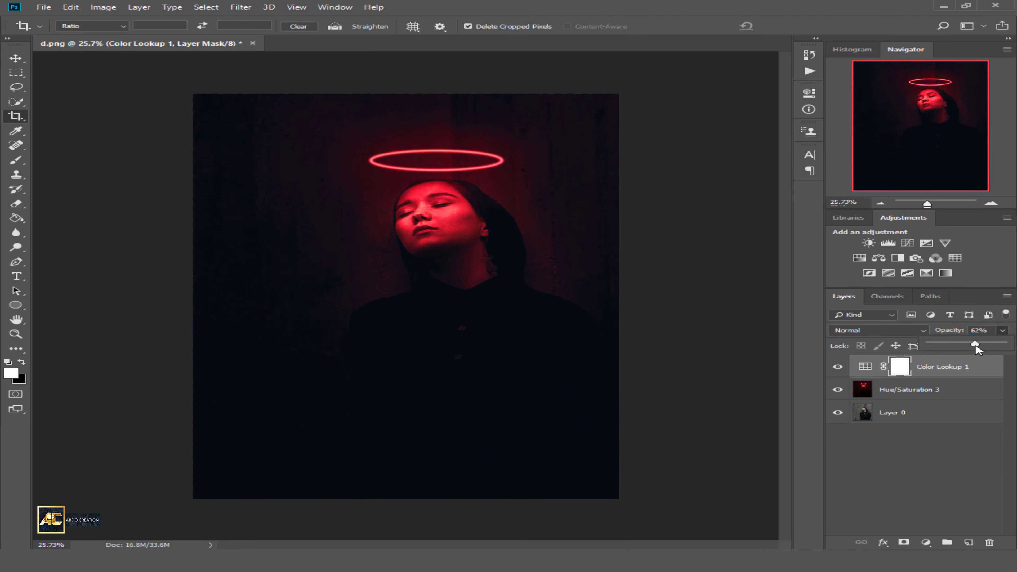
click(833, 365)
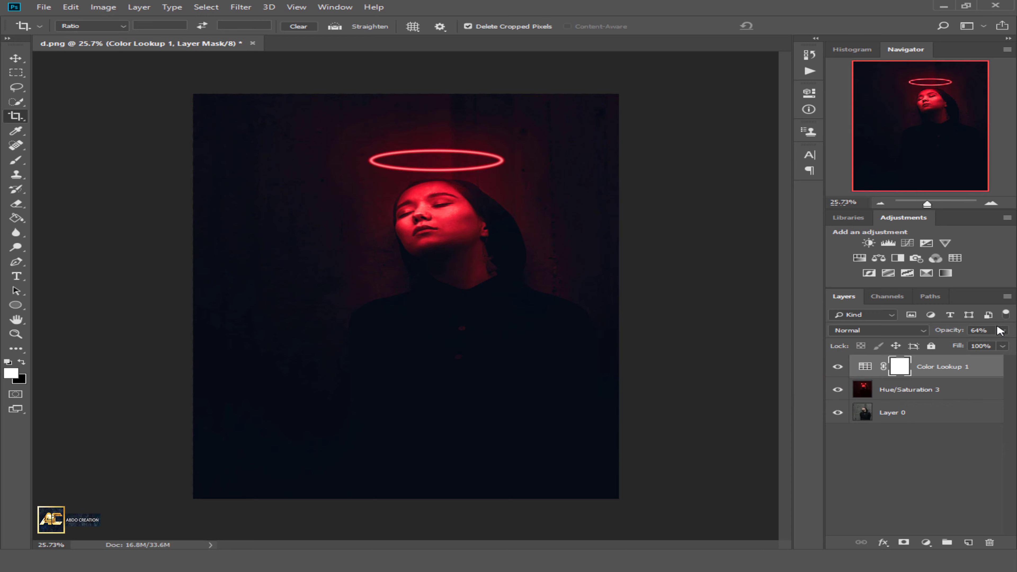
drag(971, 347, 974, 346)
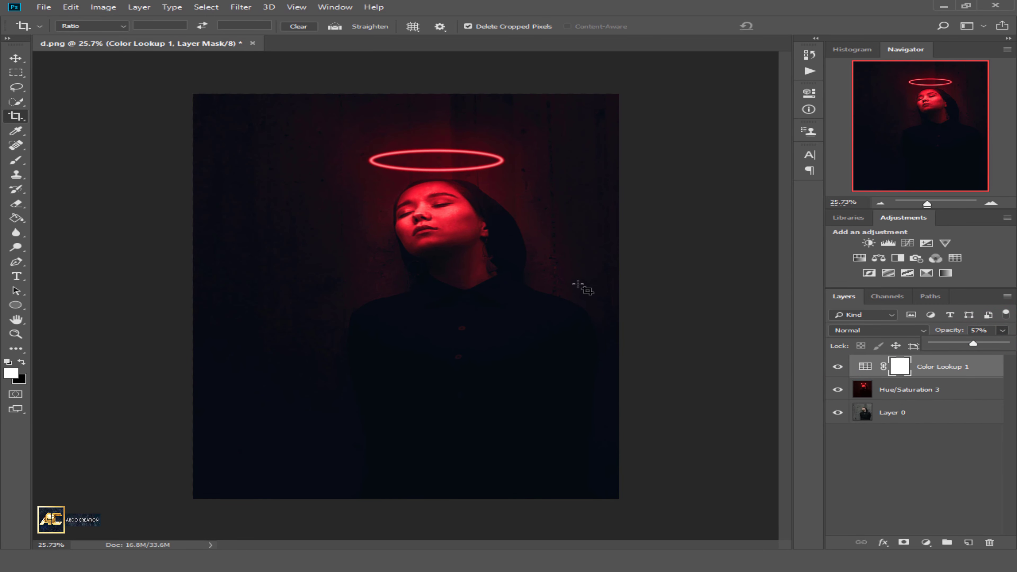
click(916, 436)
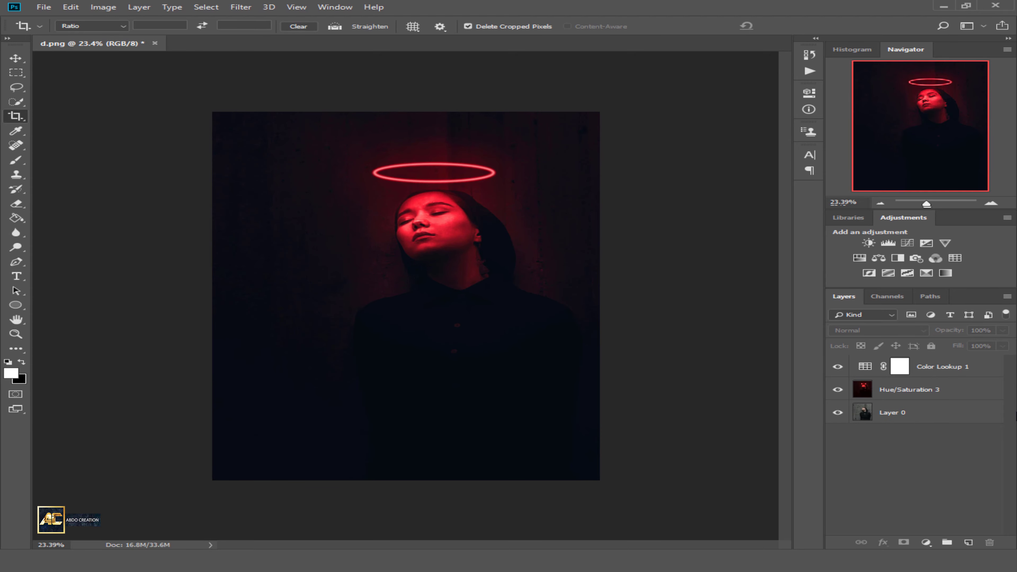
Merge Color Lookup 1 with Hue/Saturation 3 and toggle the merged layer's visibility to compare before and after
click(924, 386)
ctrl+click(934, 387)
right_click(940, 389)
click(771, 409)
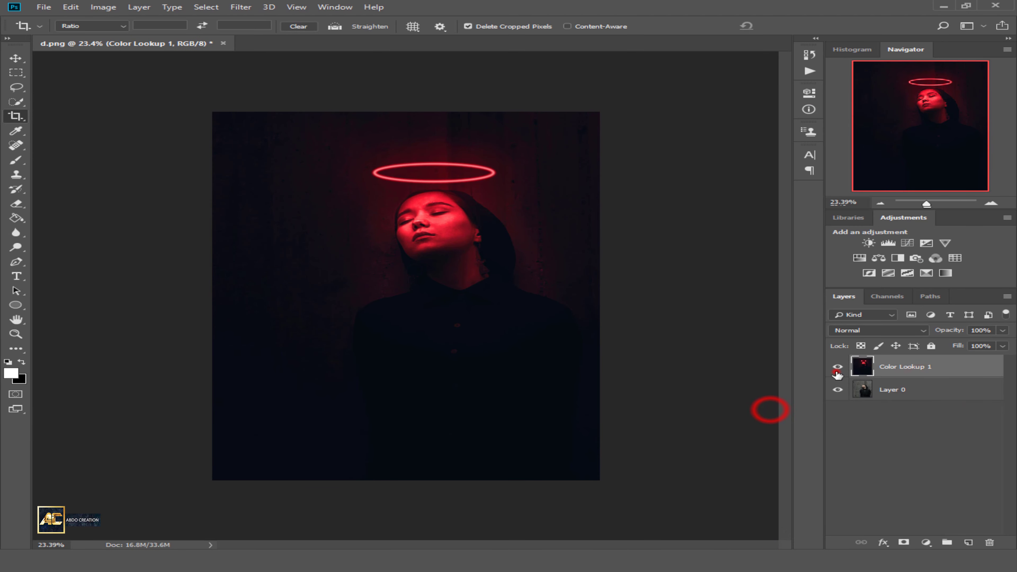
click(836, 372)
click(837, 372)
Duplicate the merged layer and smooth its skin with the SkinFiner filter at Amount 82, Fine +38, Medium +94 and Coarse +73
key(ctrl+j)
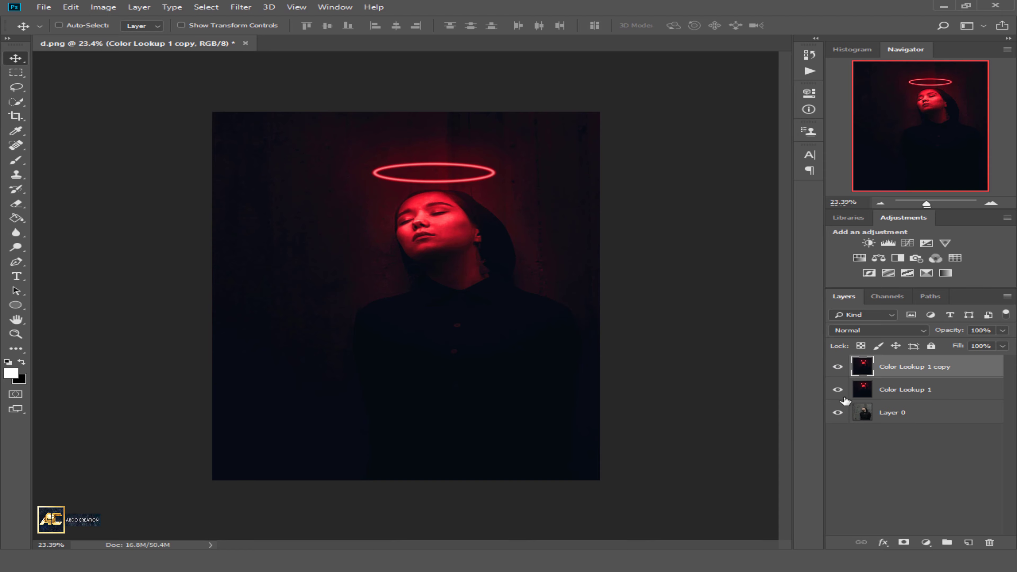
click(240, 7)
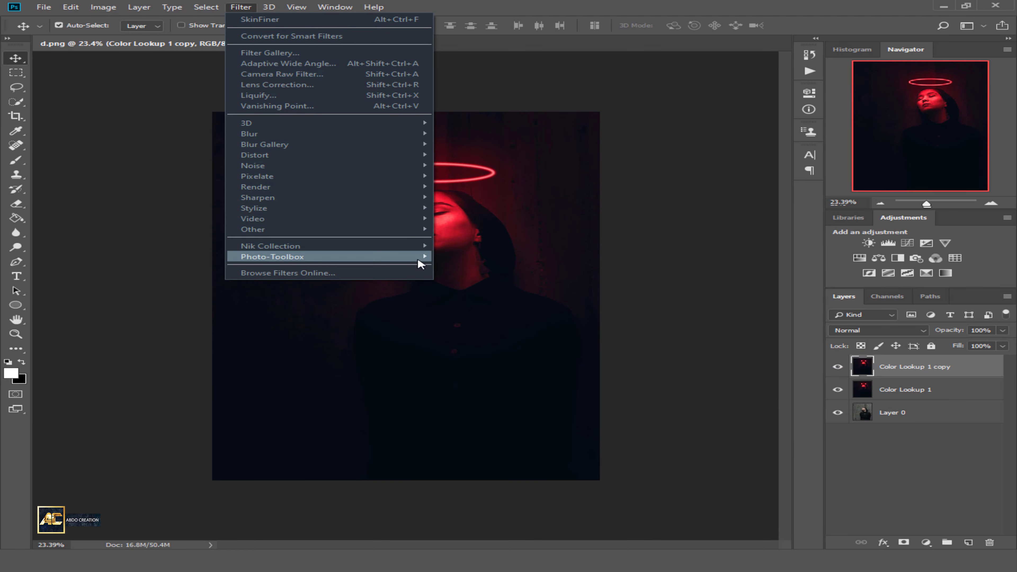
click(449, 260)
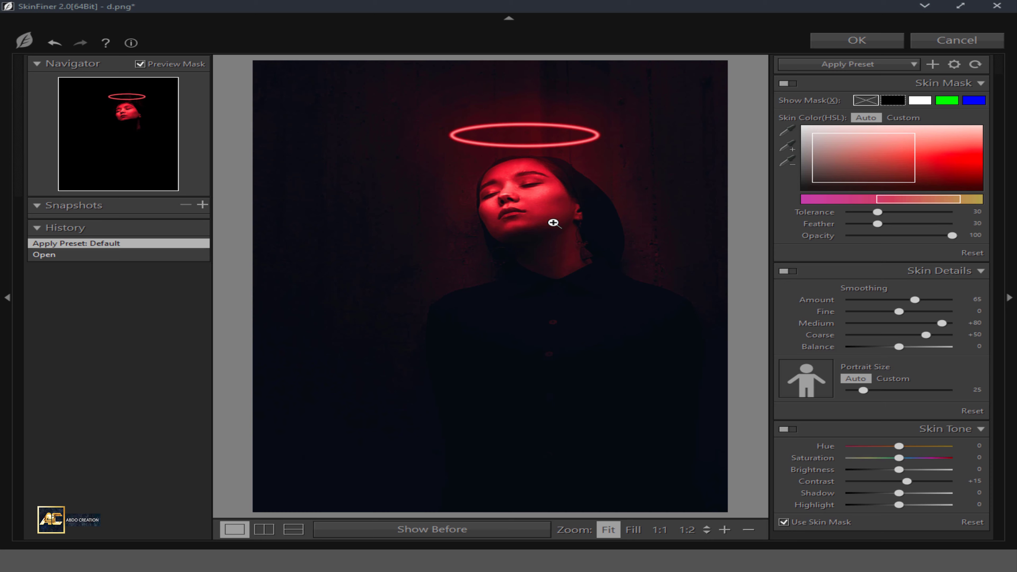
drag(919, 300, 938, 340)
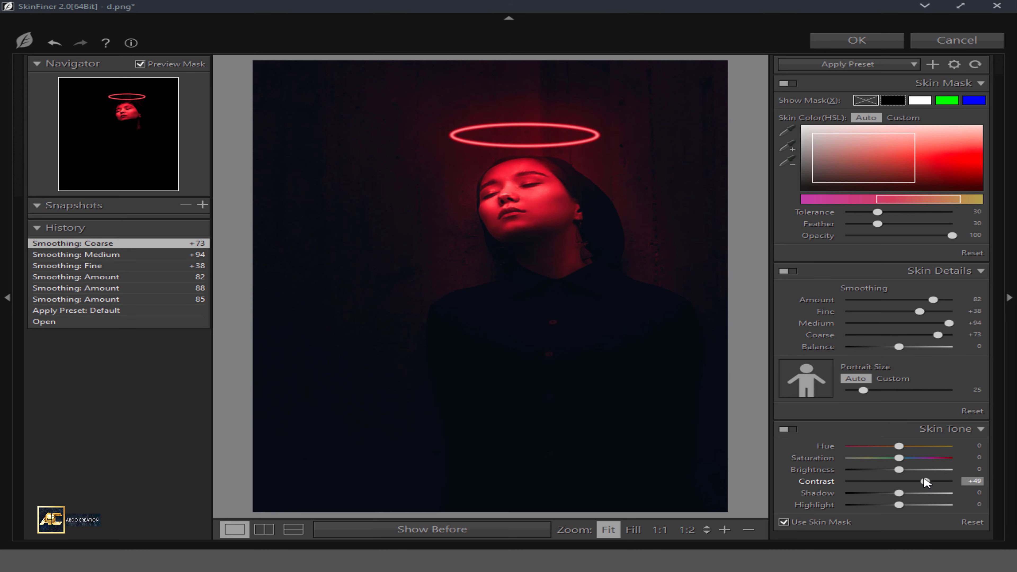
Set the skin tone to Contrast +34, Highlight +58, Shadow -34 and Brightness +34, and raise the smoothing Amount to 100
drag(923, 479, 902, 471)
drag(899, 493, 913, 471)
drag(935, 302, 966, 301)
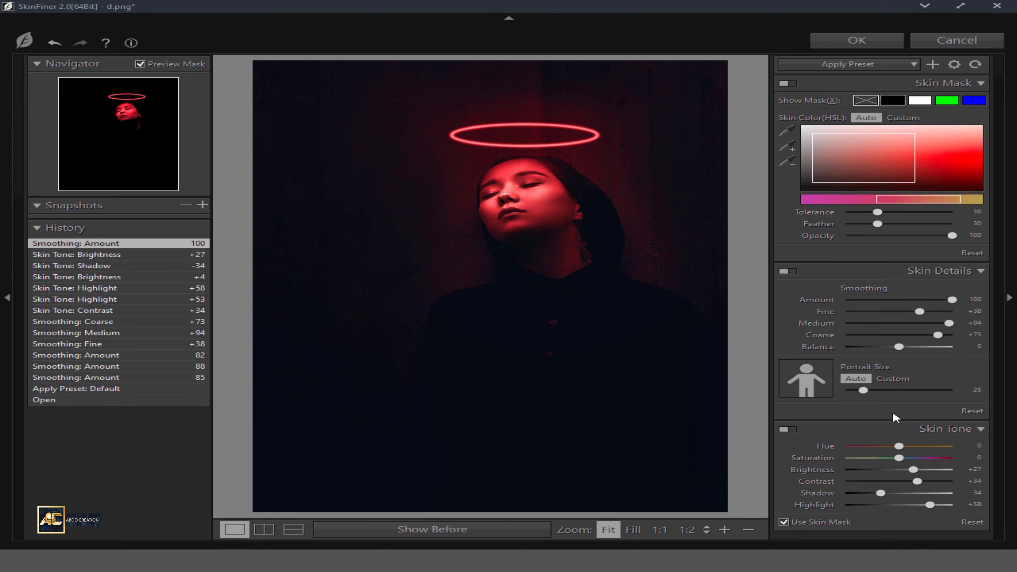
drag(913, 469, 916, 479)
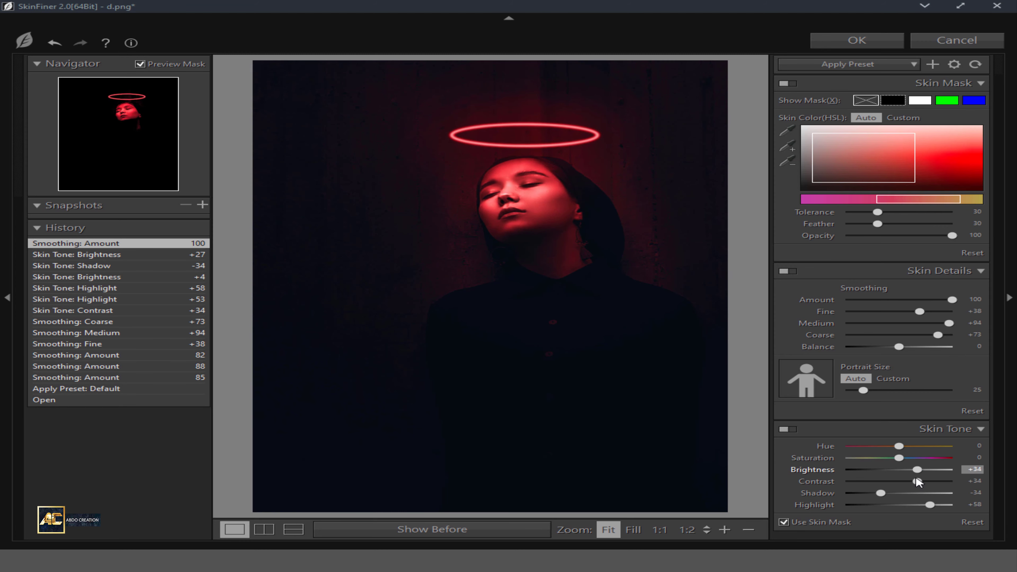